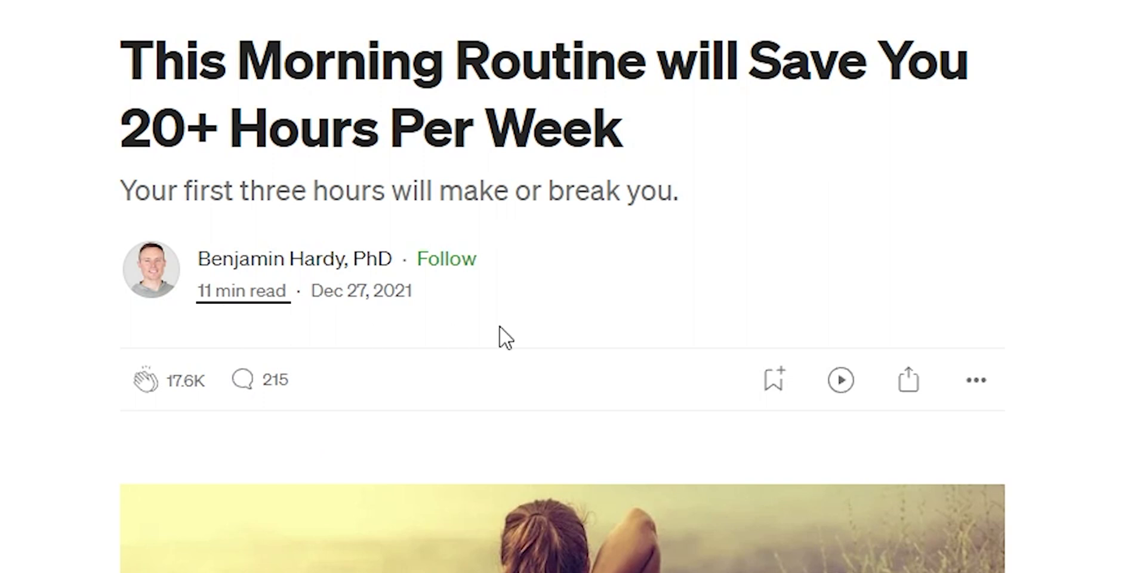
- Generate AI notes for the Medium article in the Upword panel, logging in when prompted
{"action": "left_click", "coordinate": [1080, 49]}
{"action": "left_click", "coordinate": [925, 385]}
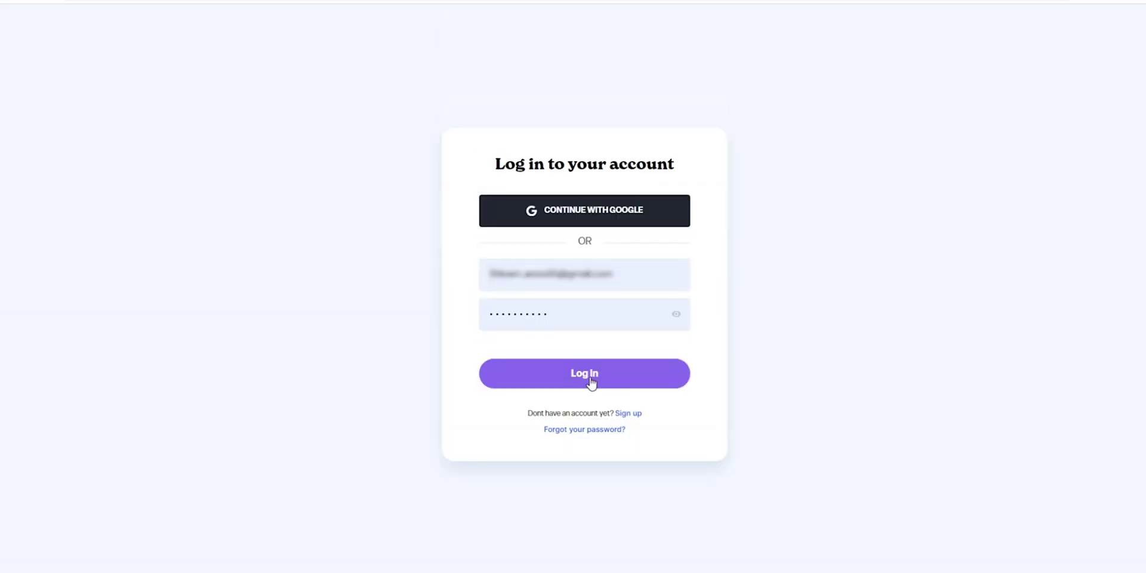
{"action": "left_click", "coordinate": [591, 388]}
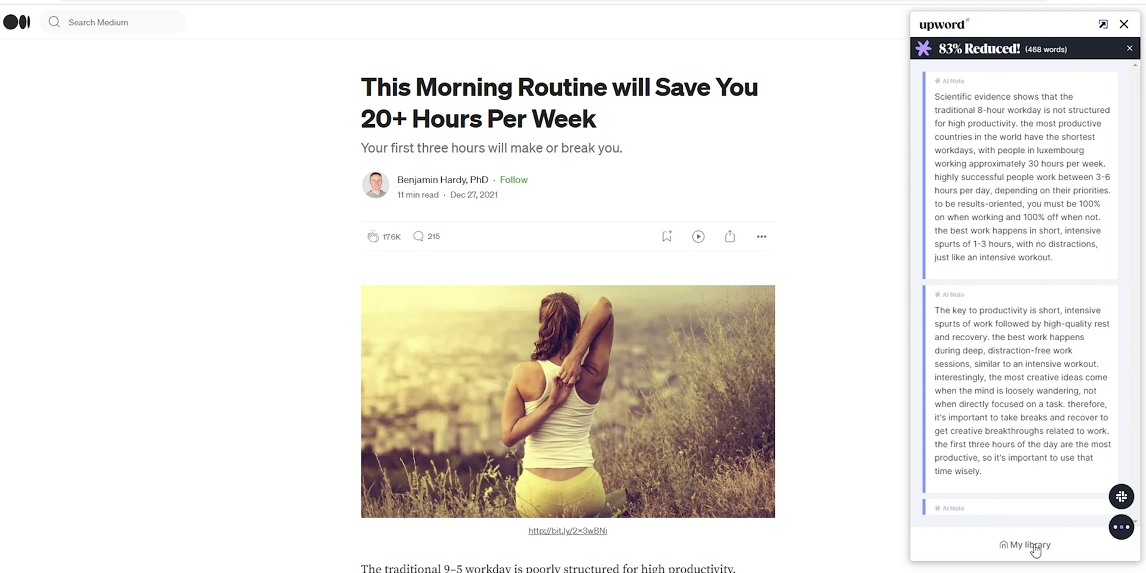
- Go to My library, then open and dismiss a library card's options menu
{"action": "left_click", "coordinate": [978, 547]}
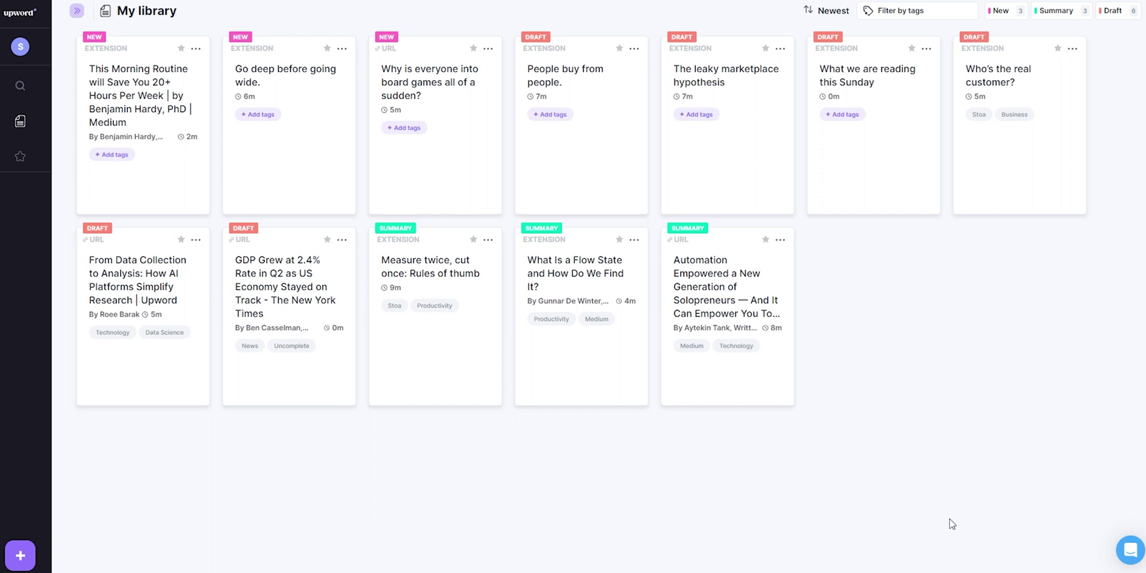
{"action": "left_click", "coordinate": [1072, 49]}
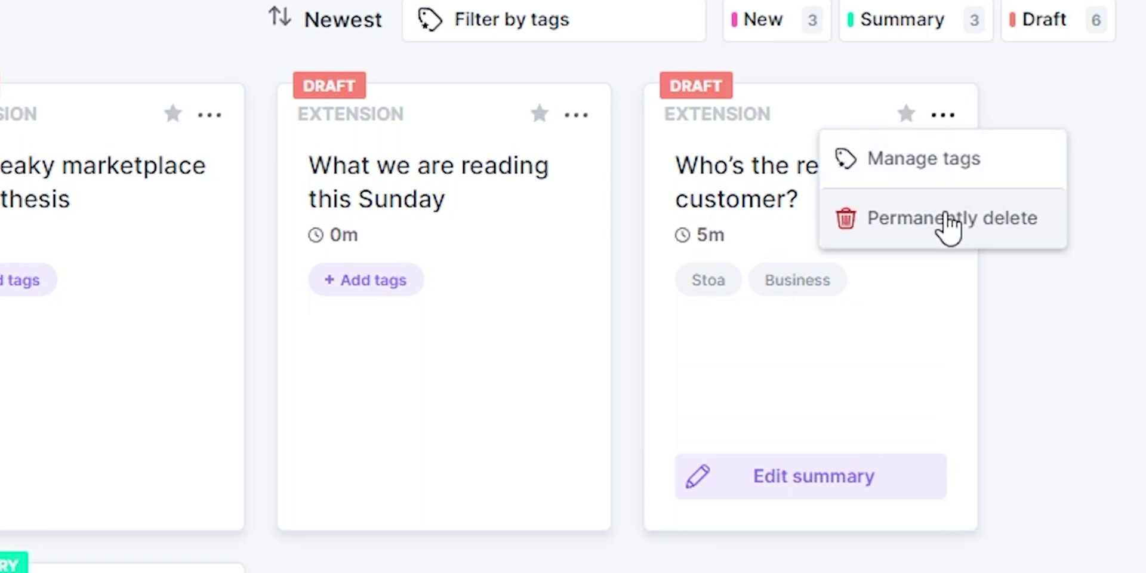
{"action": "left_click", "coordinate": [948, 226]}
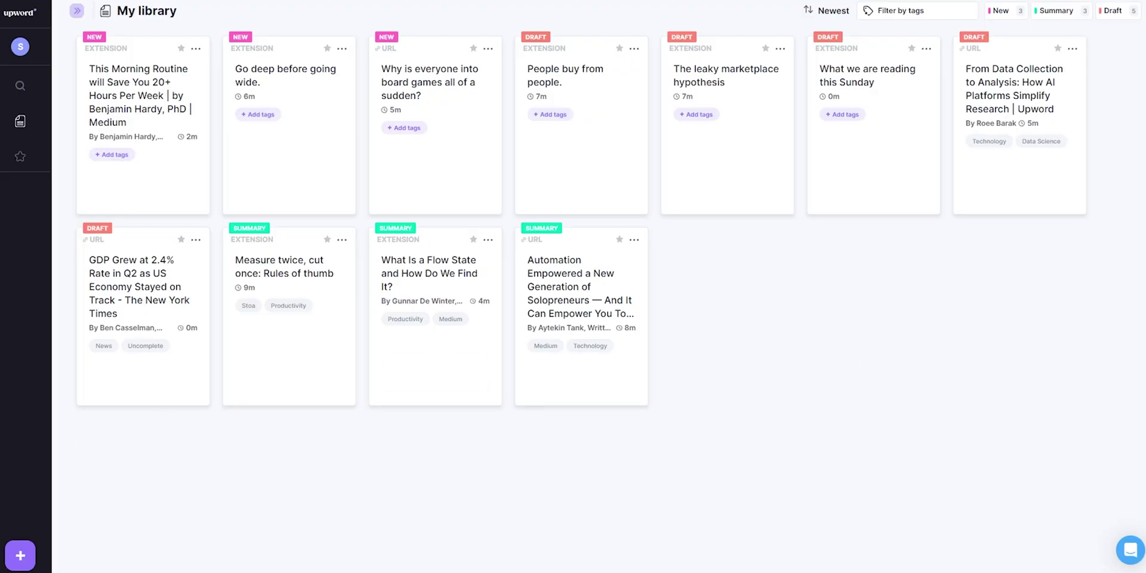
- Add a new ComboDoc project named 'New Pro' and start it
{"action": "left_click", "coordinate": [20, 555]}
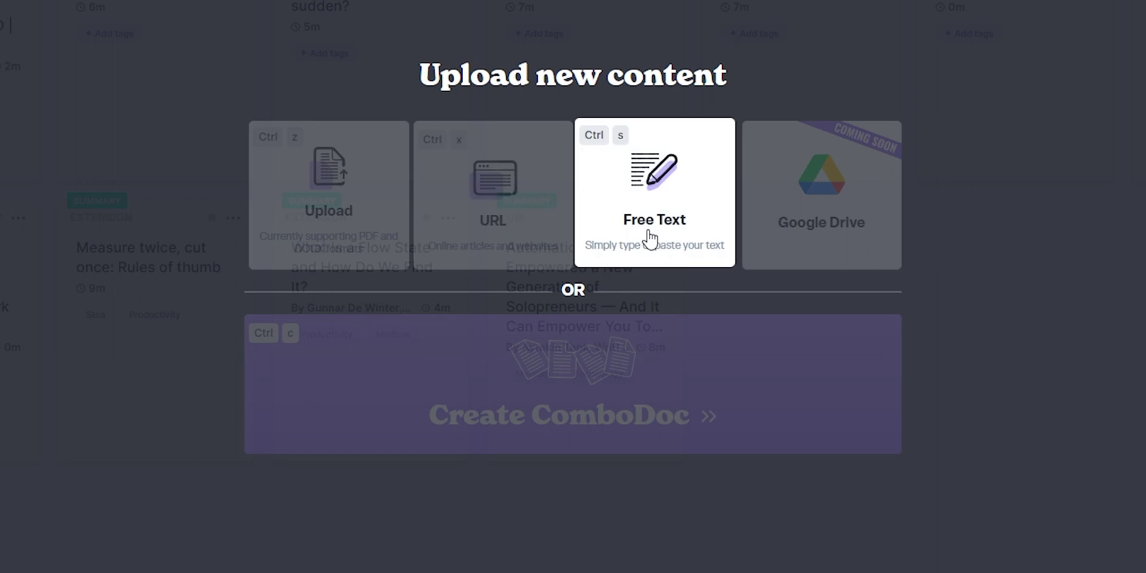
{"action": "mouse_move", "coordinate": [631, 356]}
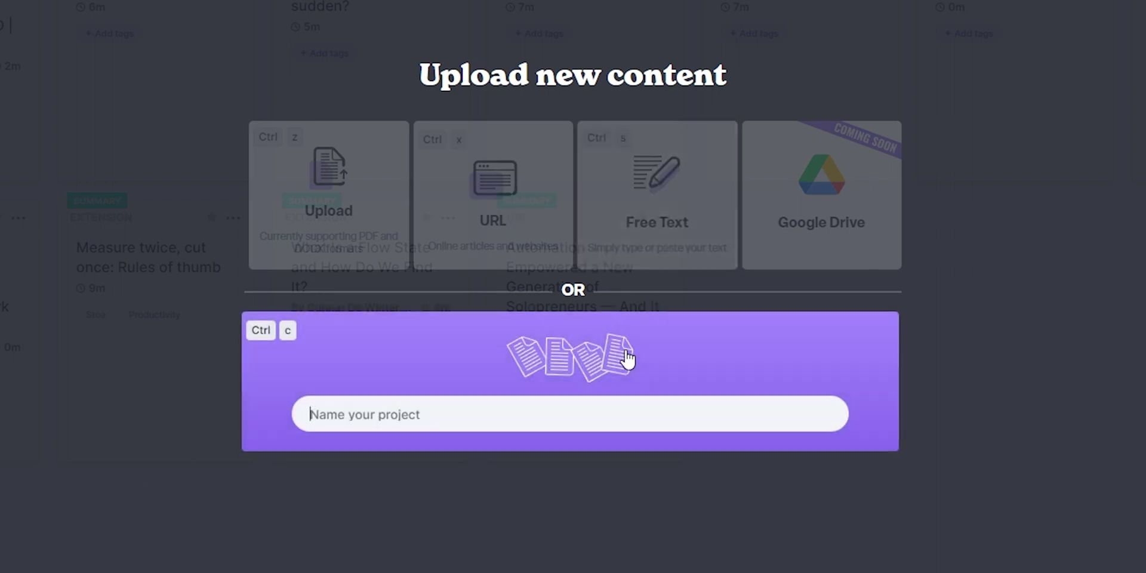
{"action": "left_click", "coordinate": [581, 409]}
{"action": "type", "text": "New Project"}
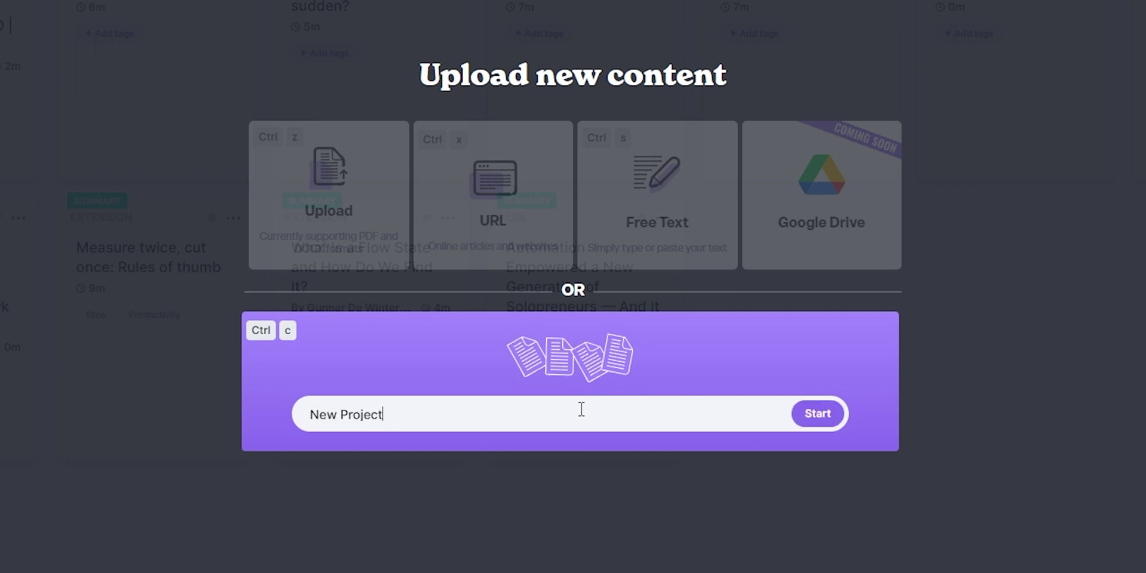
{"action": "left_click", "coordinate": [818, 415]}
- Open the Morning Routine doc's summary notes for editing
{"action": "left_click", "coordinate": [143, 209]}
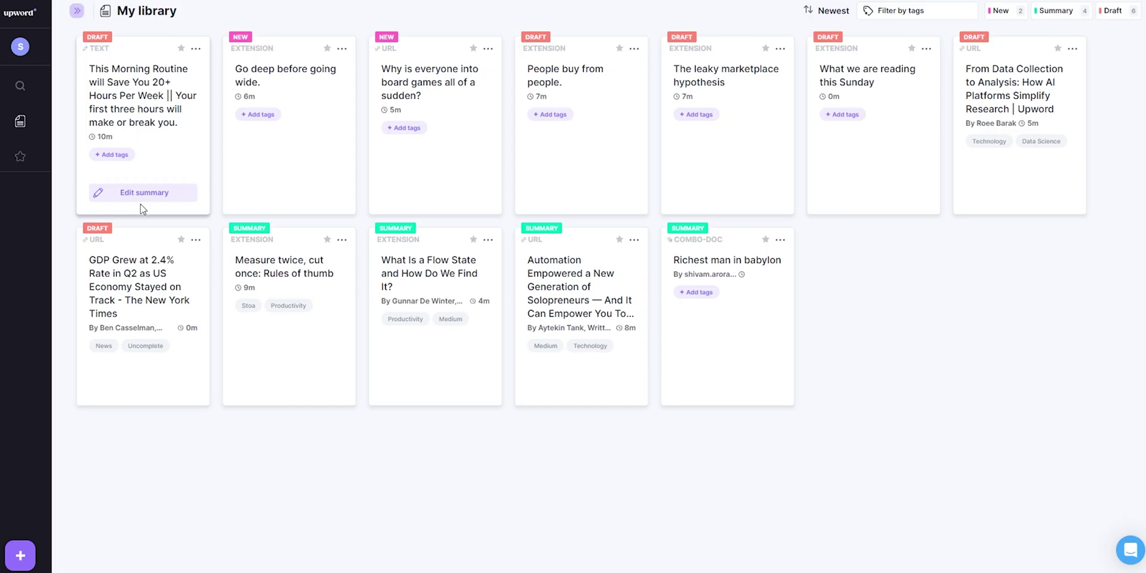
{"action": "left_click", "coordinate": [142, 197]}
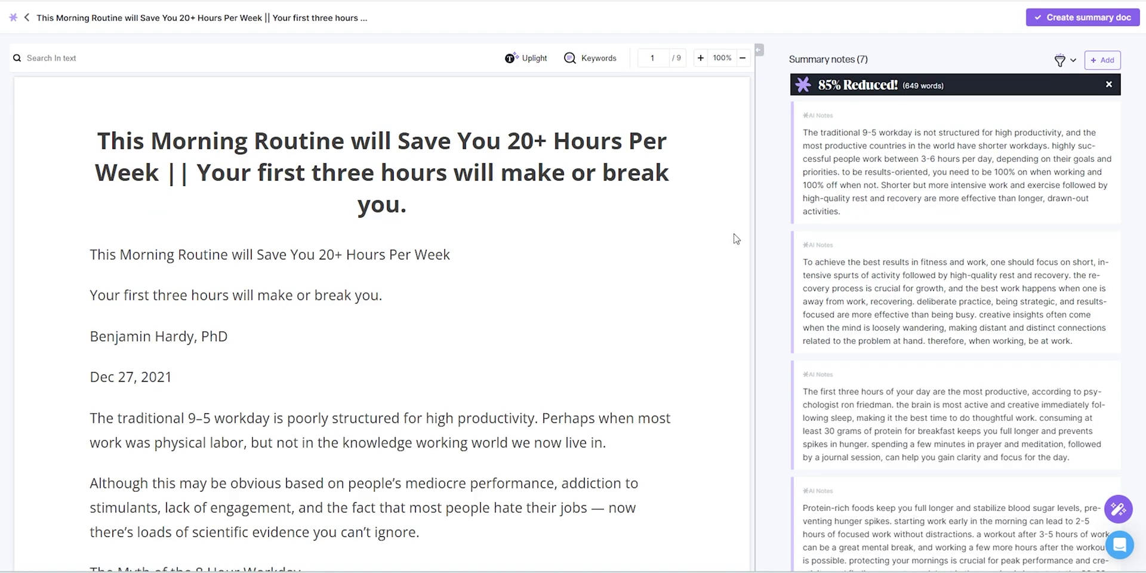
{"action": "scroll", "coordinate": [733, 234], "scroll_direction": "down", "scroll_amount": 6}
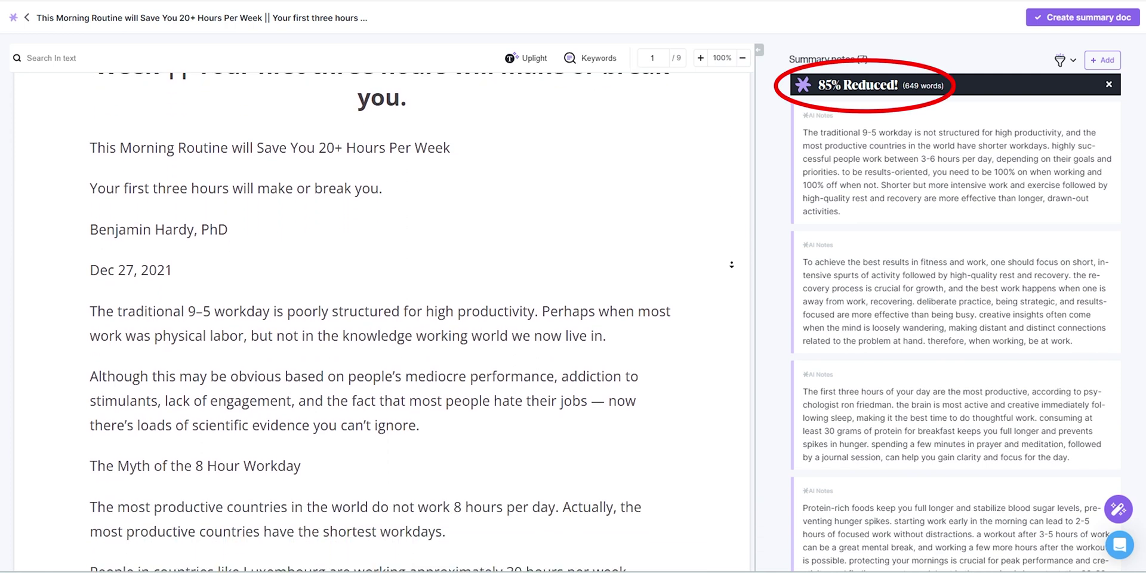
{"action": "scroll", "coordinate": [731, 265], "scroll_direction": "down", "scroll_amount": 4}
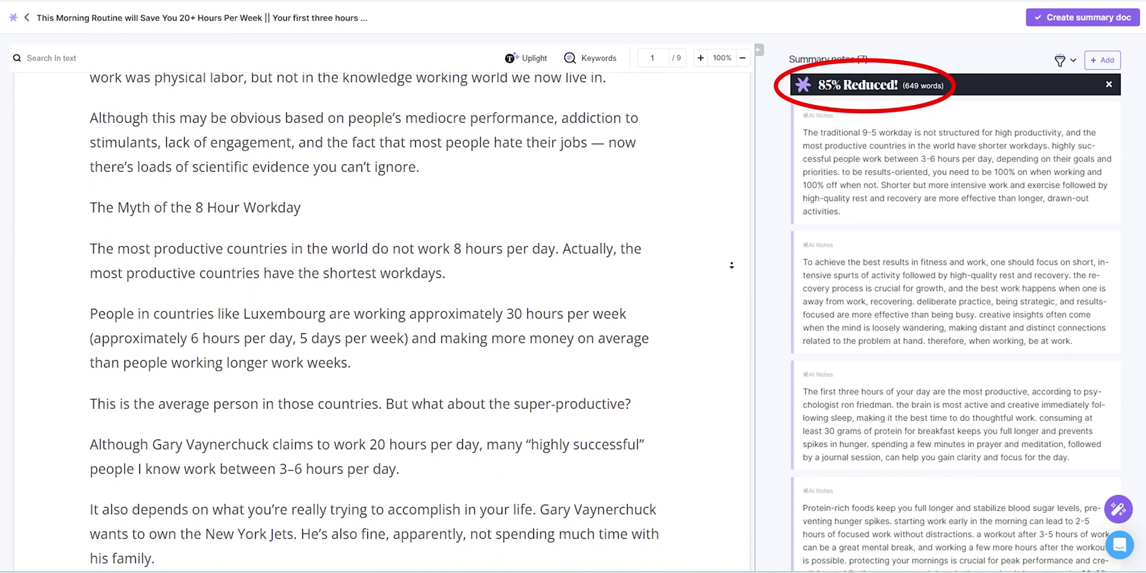
- Replace the first summary note's last sentence with 'Could be Used in further Scripts.'
{"action": "mouse_move", "coordinate": [883, 147]}
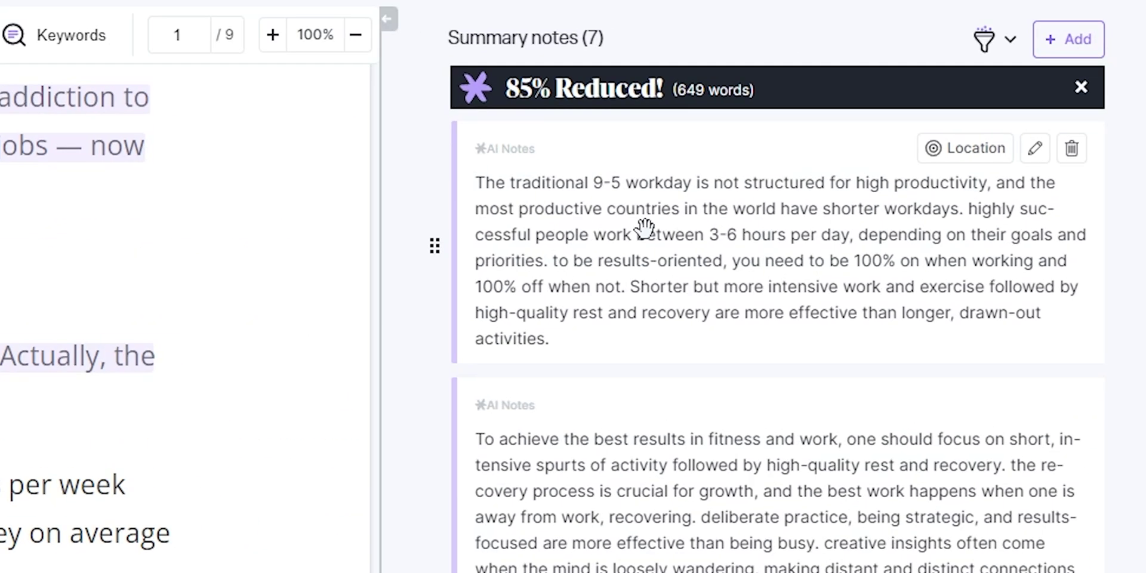
{"action": "left_click", "coordinate": [644, 227]}
{"action": "left_click_drag", "start_coordinate": [860, 434], "coordinate": [657, 349]}
{"action": "key", "text": "ctrl+c"}
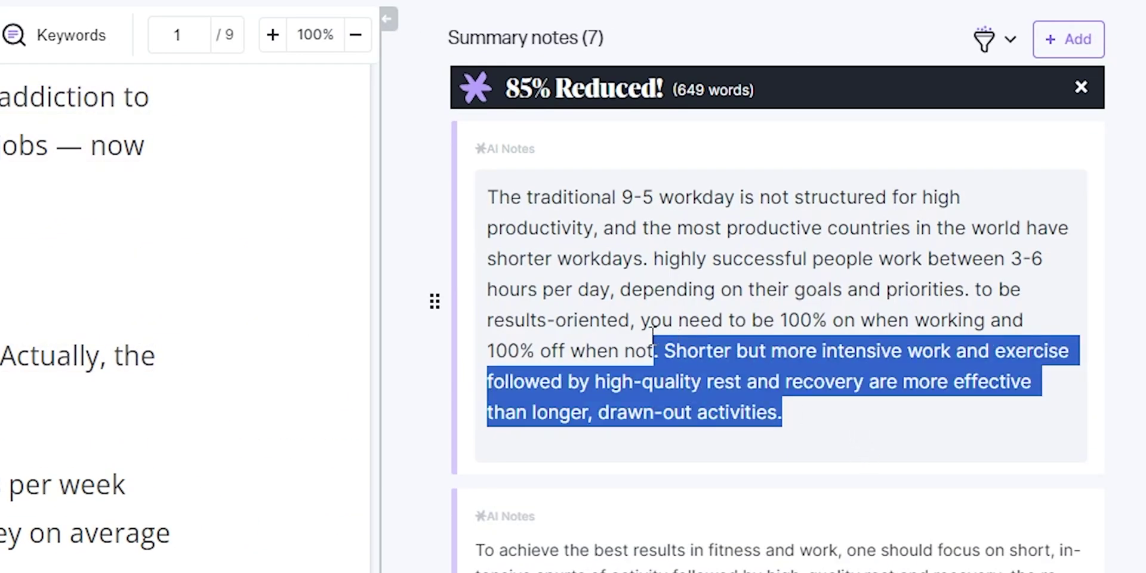
{"action": "key", "text": "BackSpace"}
{"action": "type", "text": "Could be Used i"}
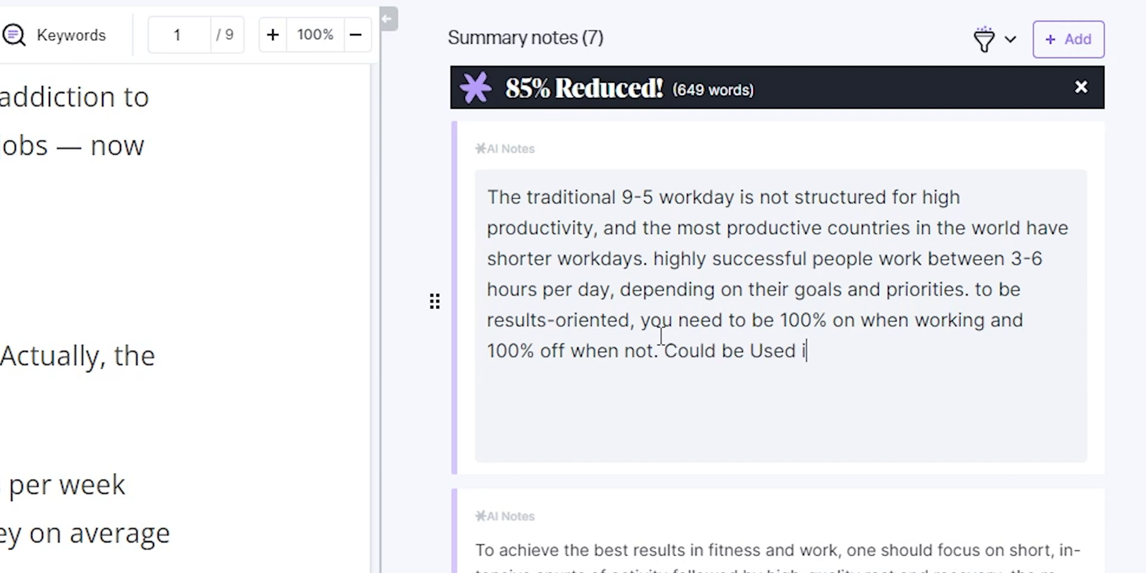
{"action": "type", "text": "n further Scripts."}
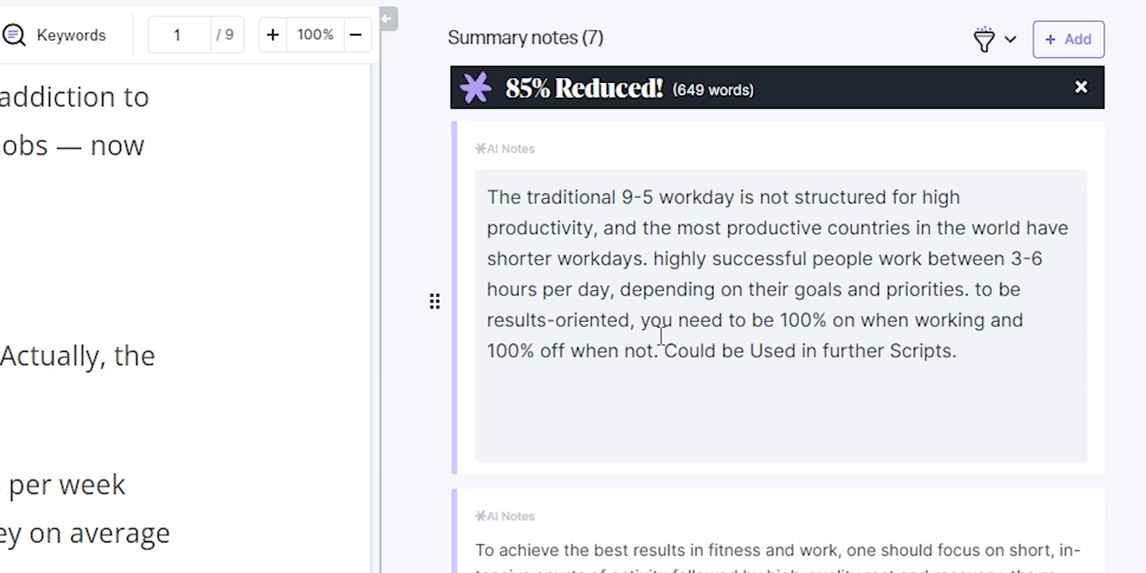
{"action": "key", "text": "Escape"}
{"action": "mouse_move", "coordinate": [784, 328]}
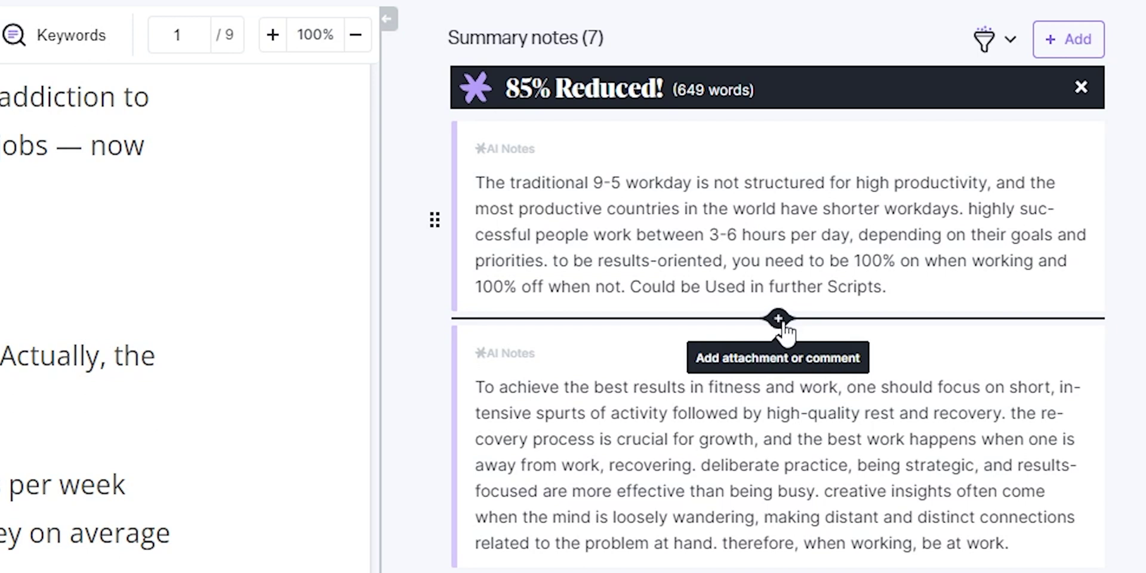
- Add a comment between the notes containing the pasted sentence plus 'Same, This one is for You.'
{"action": "left_click", "coordinate": [777, 318]}
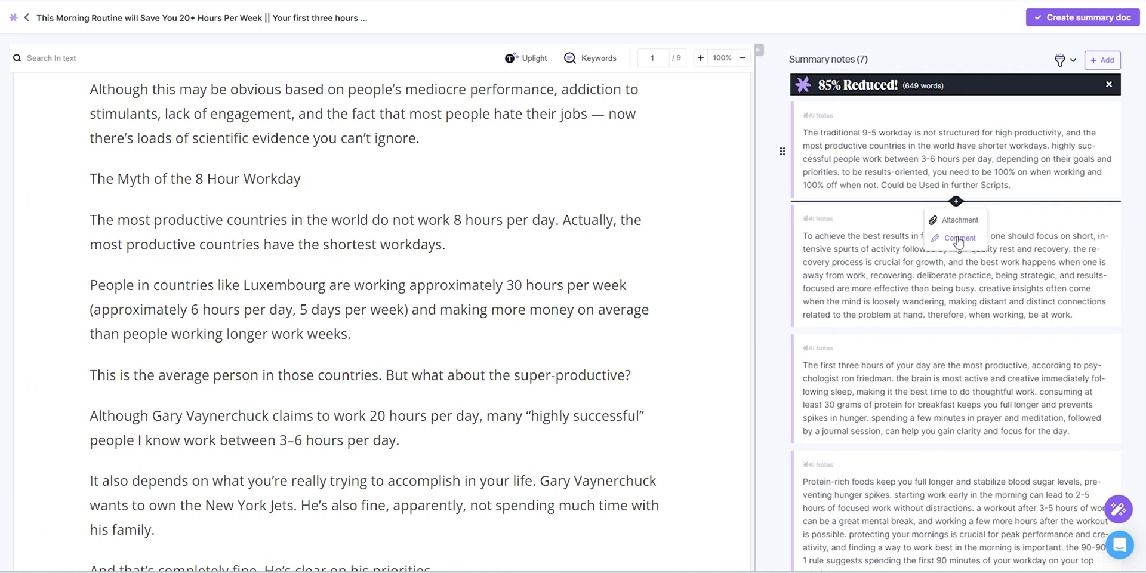
{"action": "left_click", "coordinate": [958, 238]}
{"action": "key", "text": "ctrl+v"}
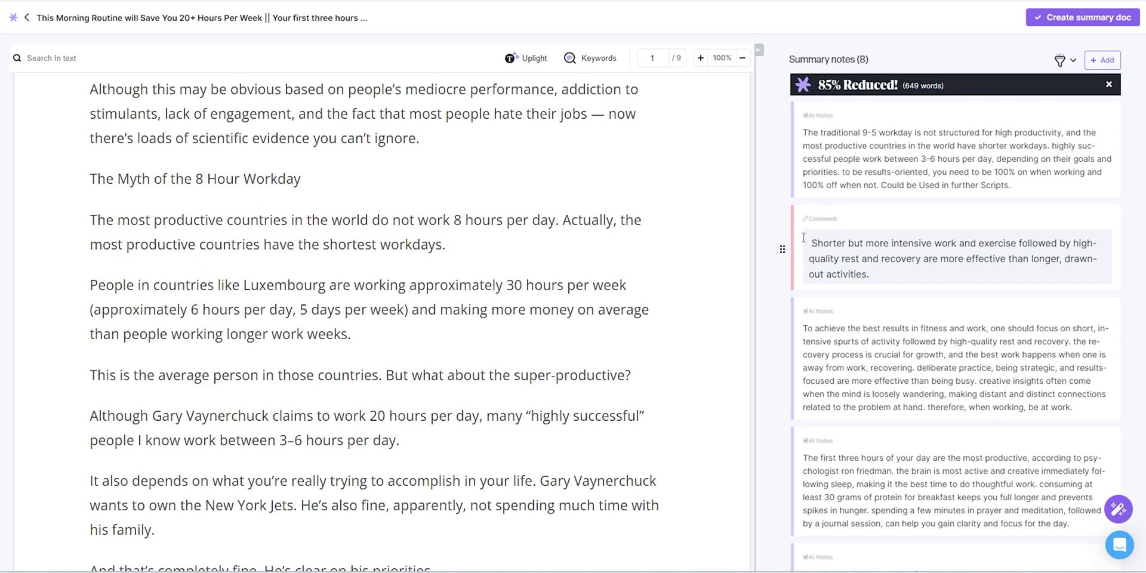
{"action": "type", "text": "Same, This one is for You"}
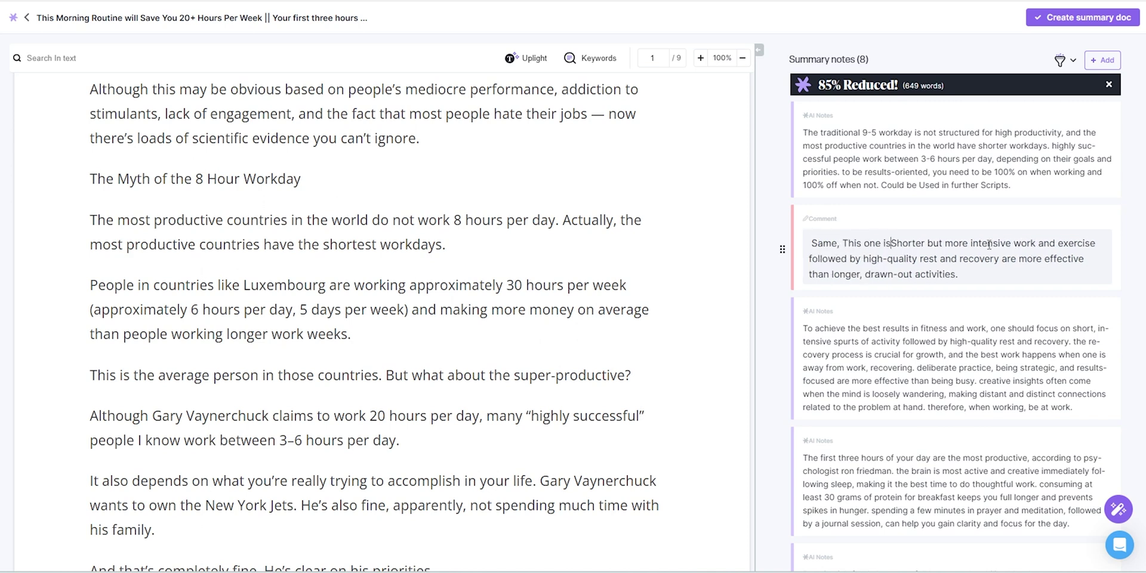
{"action": "type", "text": "."}
{"action": "left_click", "coordinate": [954, 277]}
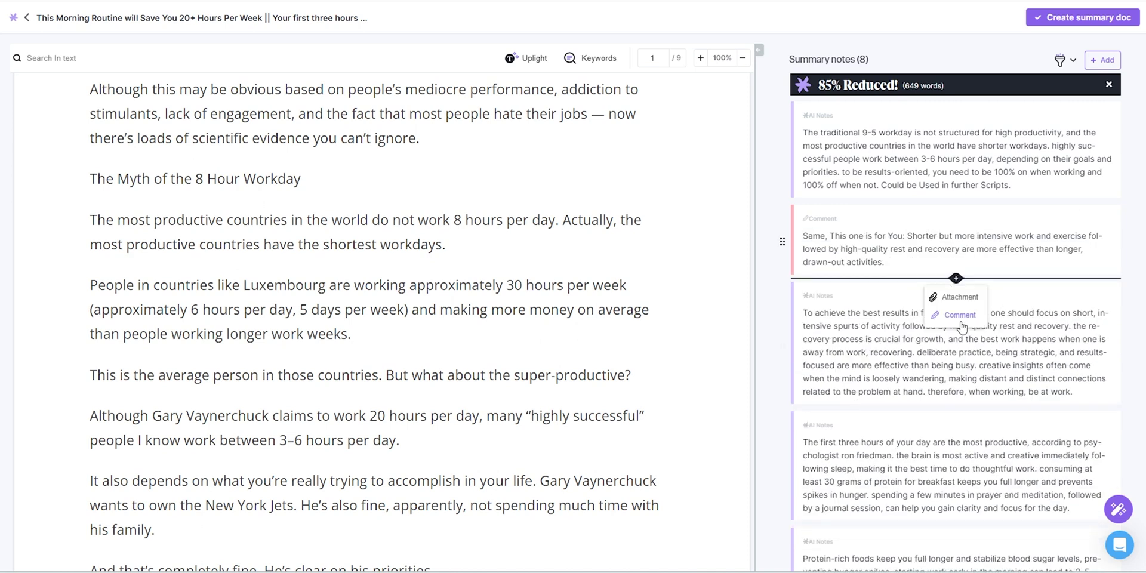
- Attach an image from the computer above the comment, then highlight key passages with Uplight
{"action": "left_click", "coordinate": [955, 298]}
{"action": "left_click", "coordinate": [507, 215]}
{"action": "left_click", "coordinate": [528, 258]}
{"action": "double_click", "coordinate": [139, 55]}
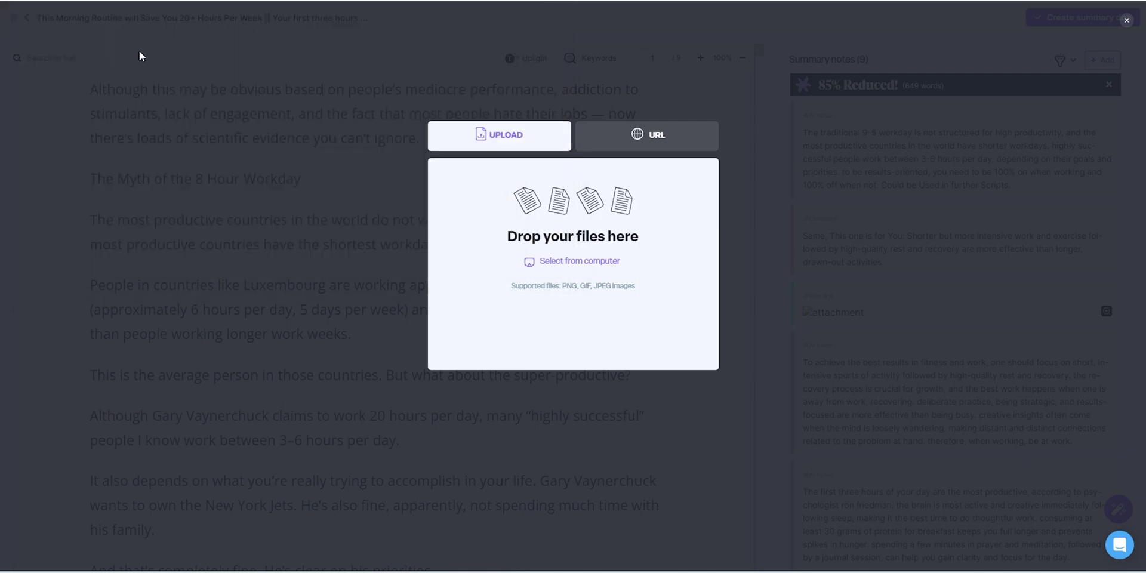
{"action": "left_click_drag", "start_coordinate": [794, 239], "coordinate": [774, 448]}
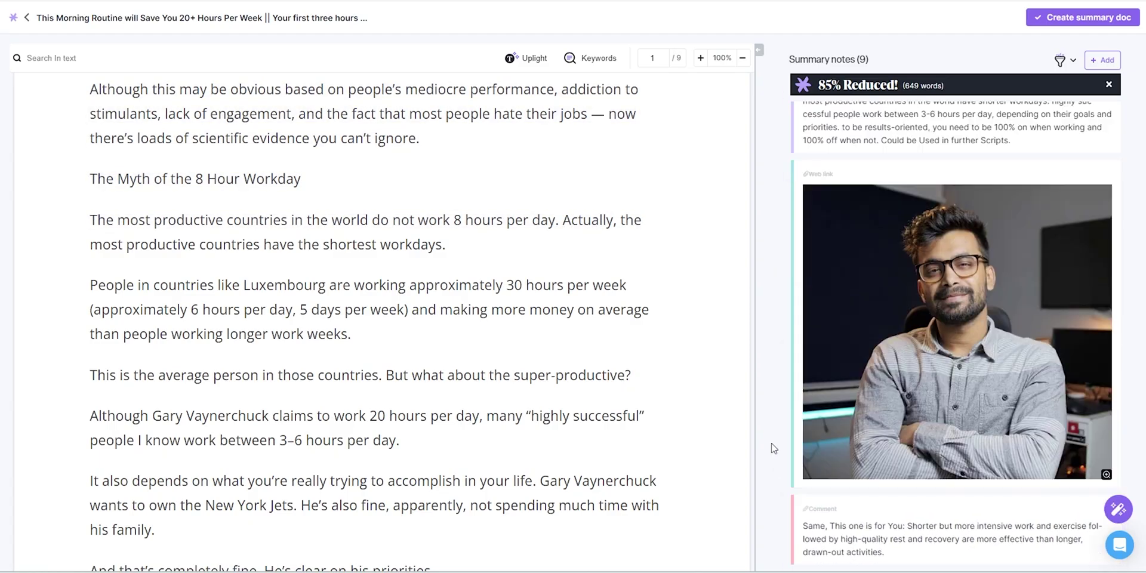
{"action": "scroll", "coordinate": [782, 334], "scroll_direction": "down", "scroll_amount": 10}
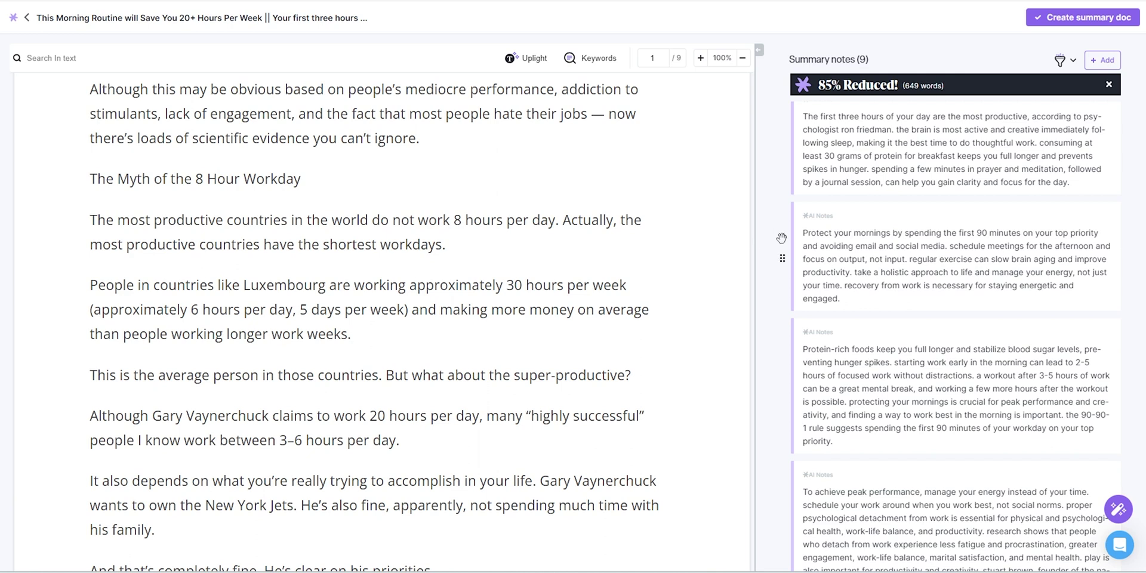
{"action": "scroll", "coordinate": [781, 238], "scroll_direction": "up", "scroll_amount": 5}
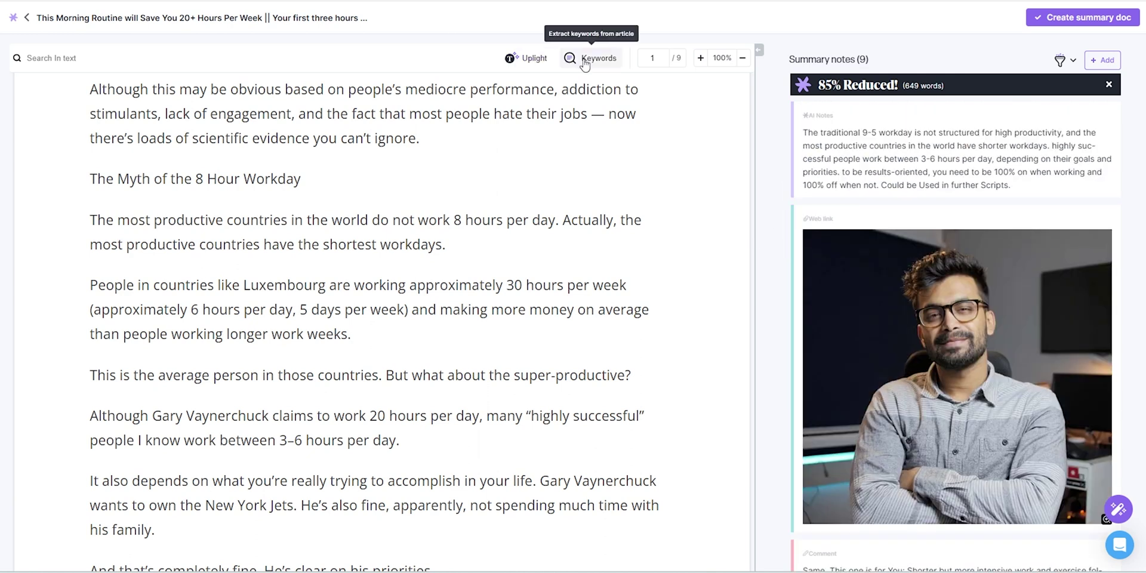
{"action": "left_click", "coordinate": [526, 59]}
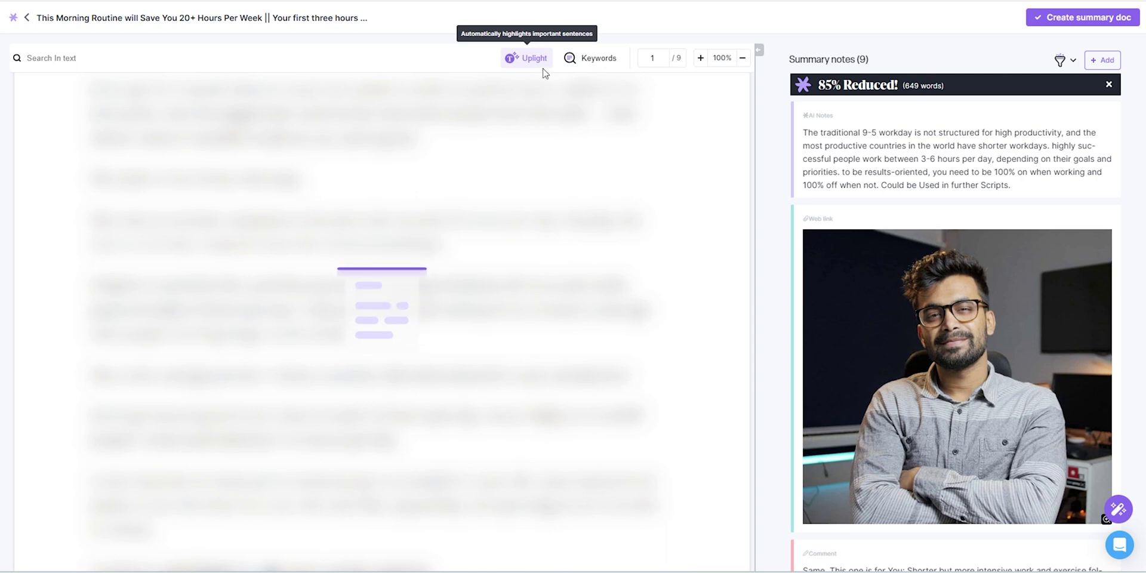
- Extract the article's keywords and close the keyword list
{"action": "left_click", "coordinate": [594, 70]}
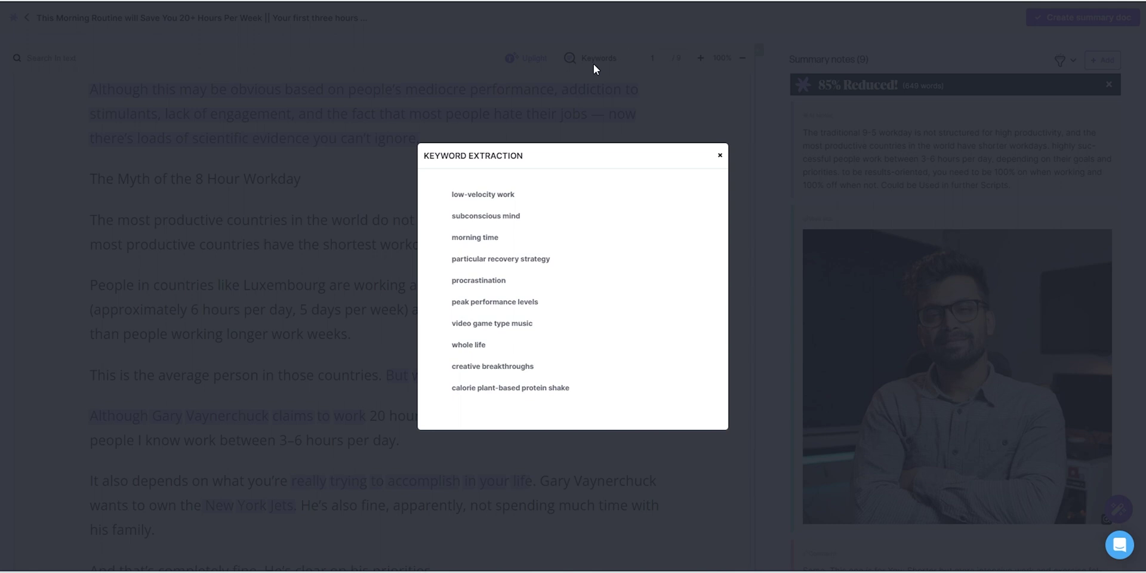
{"action": "left_click", "coordinate": [720, 156]}
{"action": "scroll", "coordinate": [188, 90], "scroll_direction": "up", "scroll_amount": 1}
{"action": "scroll", "coordinate": [188, 90], "scroll_direction": "up", "scroll_amount": 5}
- Edit the title so its second part begins 'First three hours' and remove an unwanted word
{"action": "left_click", "coordinate": [245, 18]}
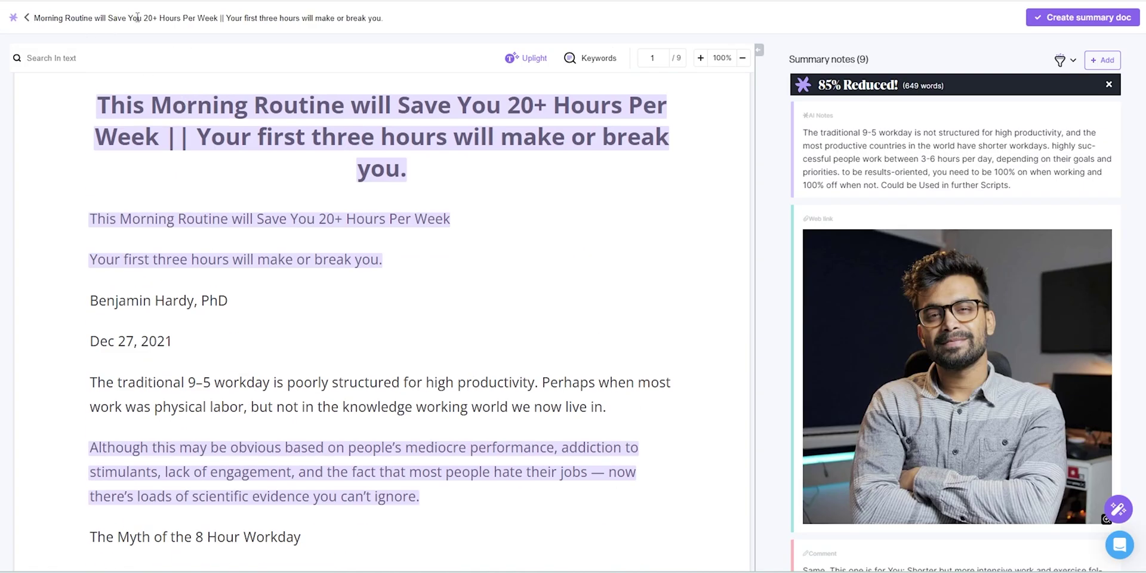
{"action": "left_click_drag", "start_coordinate": [210, 18], "coordinate": [231, 18]}
{"action": "type", "text": "F"}
{"action": "double_click", "coordinate": [344, 18]}
{"action": "key", "text": "BackSpace"}
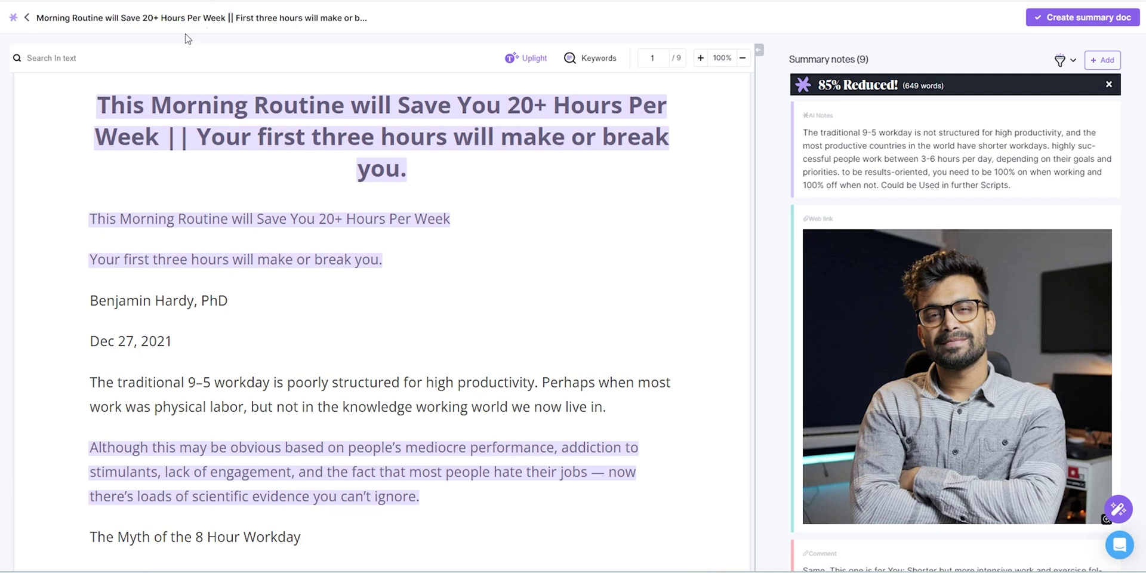
{"action": "key", "text": "Return"}
- Create the summary doc, look at its export and sharing options, and play its video
{"action": "left_click", "coordinate": [1066, 28]}
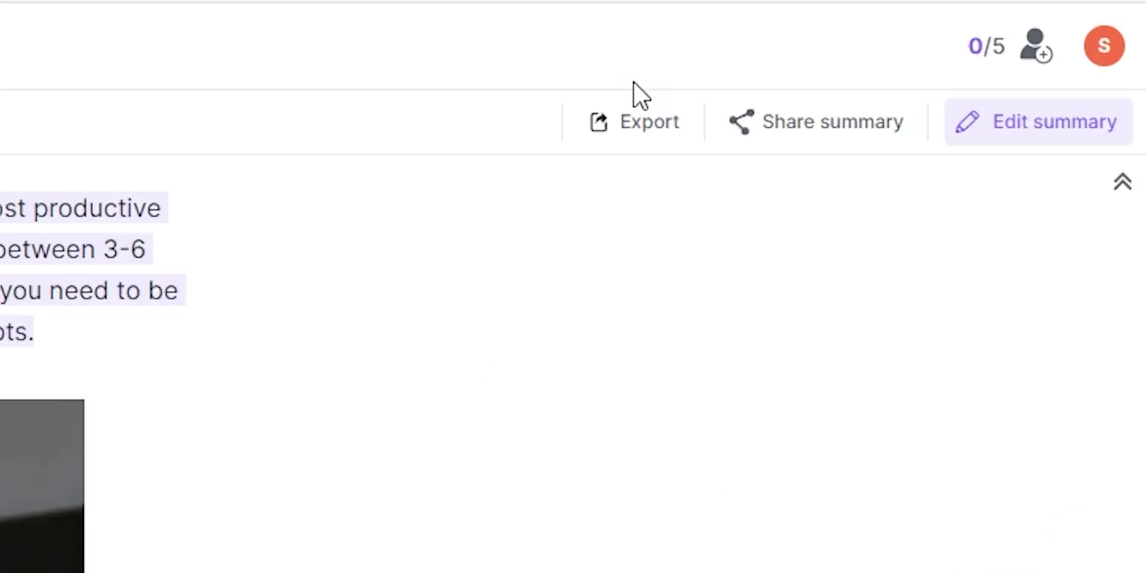
{"action": "left_click", "coordinate": [950, 44]}
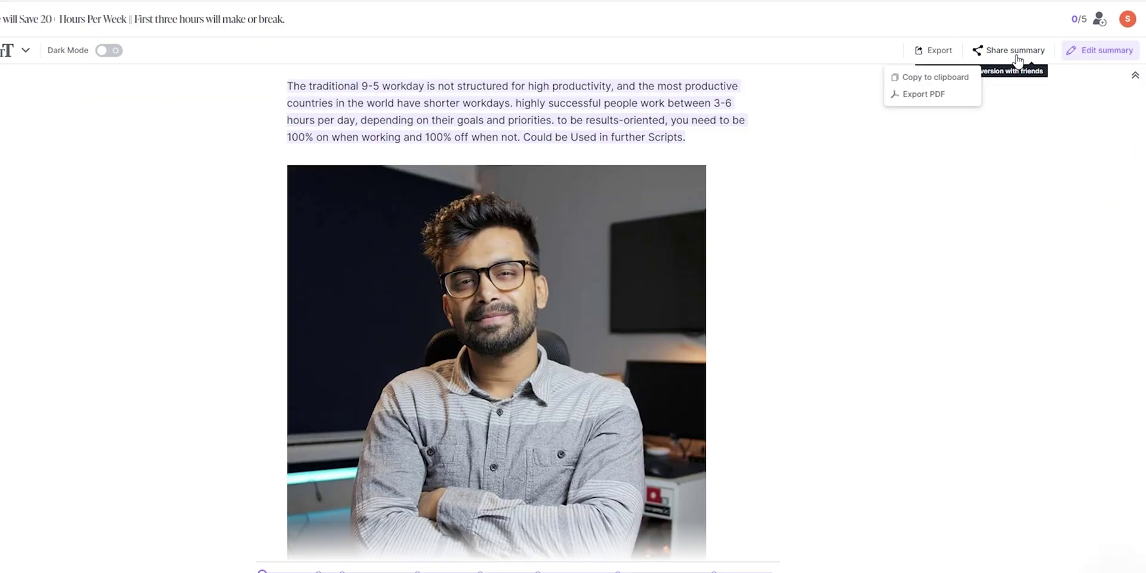
{"action": "left_click", "coordinate": [821, 126]}
{"action": "left_click", "coordinate": [727, 203]}
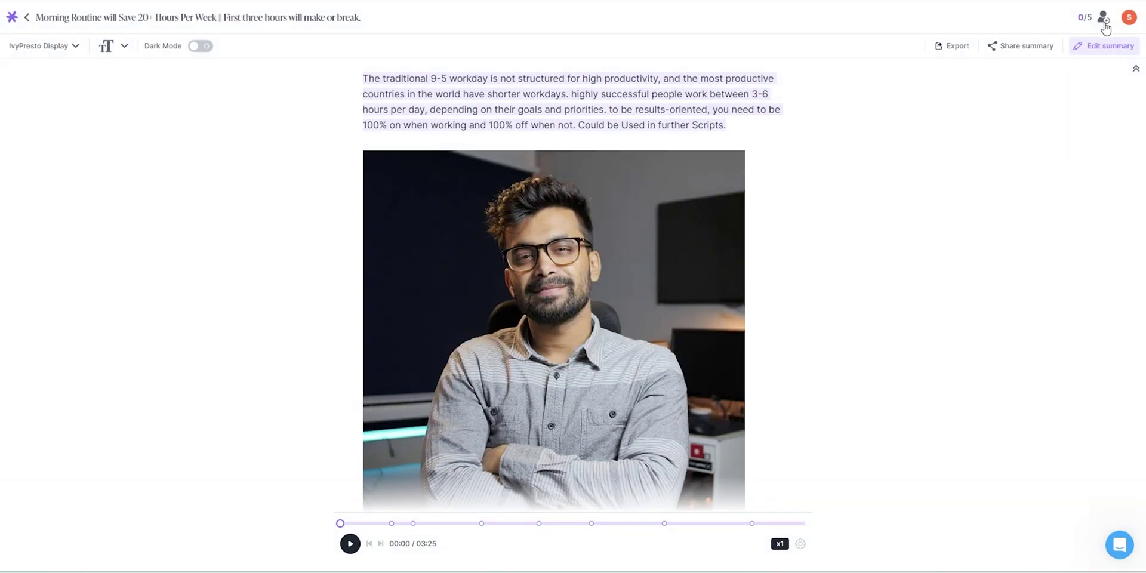
{"action": "key", "text": "space"}
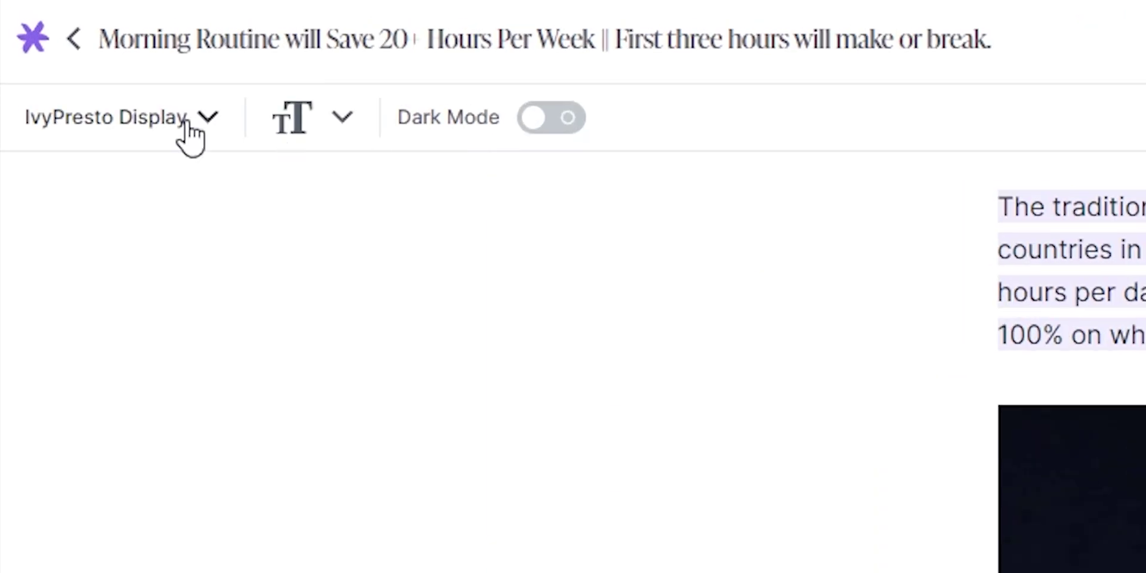
- Try the reading font list and text-size options, and toggle dark mode on and off
{"action": "left_click", "coordinate": [66, 47]}
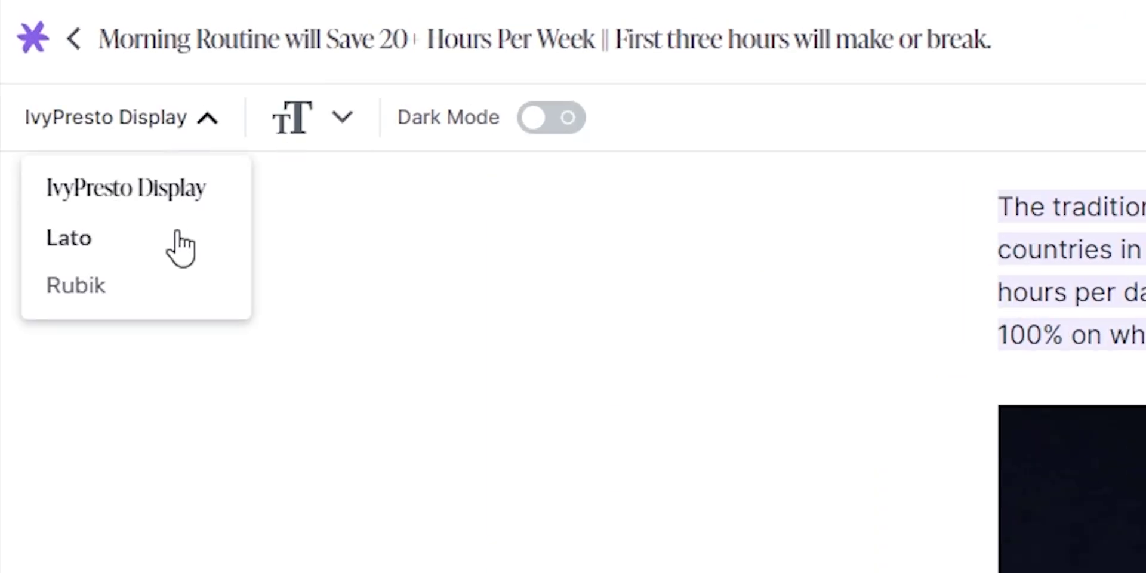
{"action": "left_click", "coordinate": [311, 117]}
{"action": "left_click", "coordinate": [546, 118]}
{"action": "left_click", "coordinate": [548, 118]}
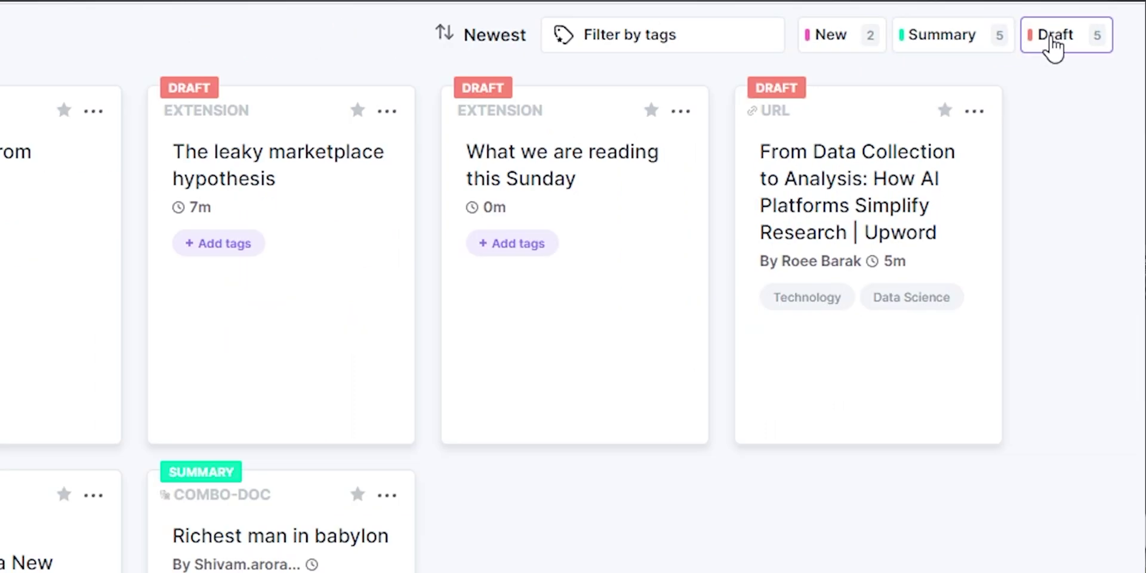
- Filter the library by Draft and Summary documents, then clear both filters
{"action": "left_click", "coordinate": [1050, 37]}
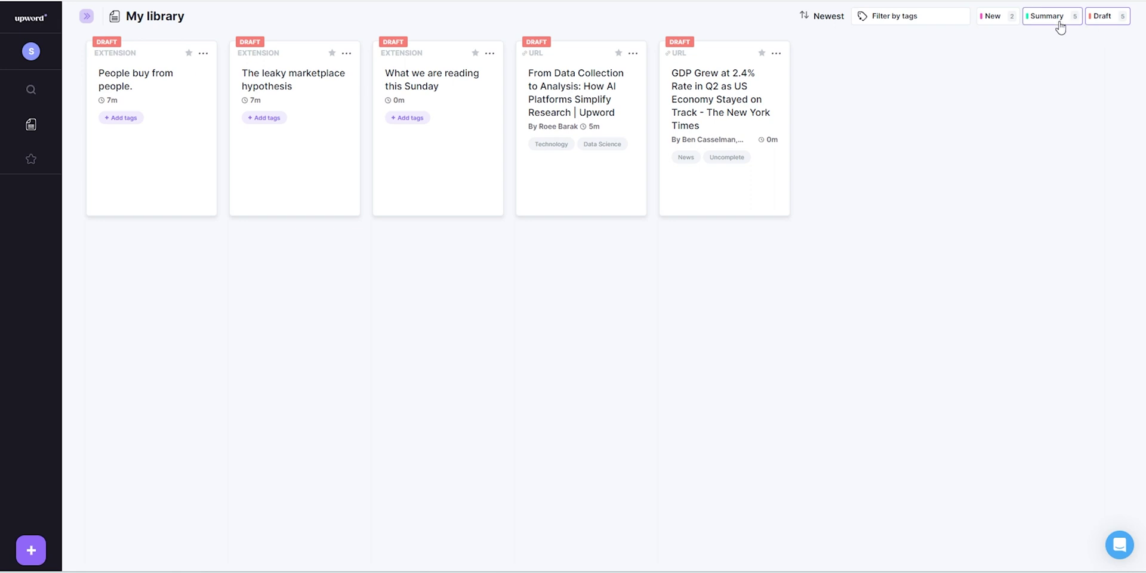
{"action": "left_click", "coordinate": [1060, 23]}
{"action": "left_click", "coordinate": [1105, 21]}
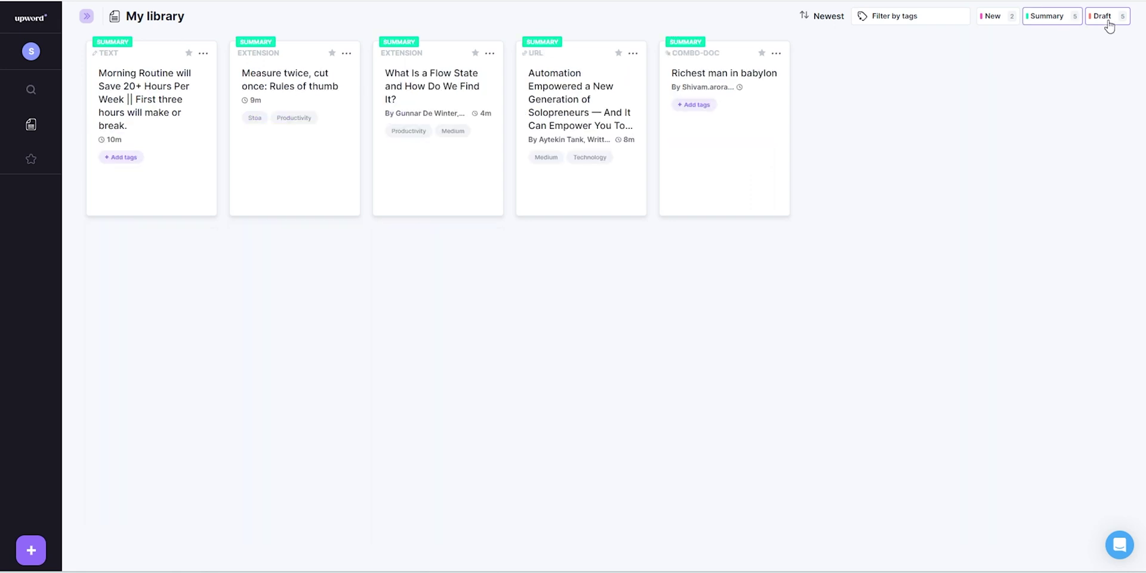
{"action": "left_click", "coordinate": [1045, 24]}
- Tag the Morning Routine card with Productivity, Technology and Medium and save
{"action": "left_click", "coordinate": [115, 156]}
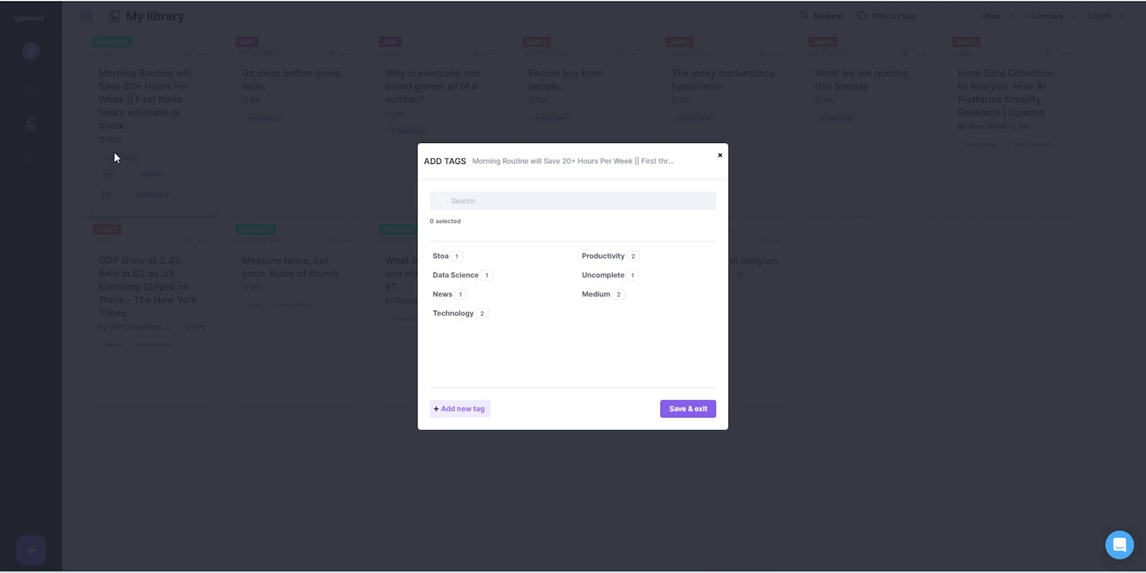
{"action": "left_click", "coordinate": [440, 256]}
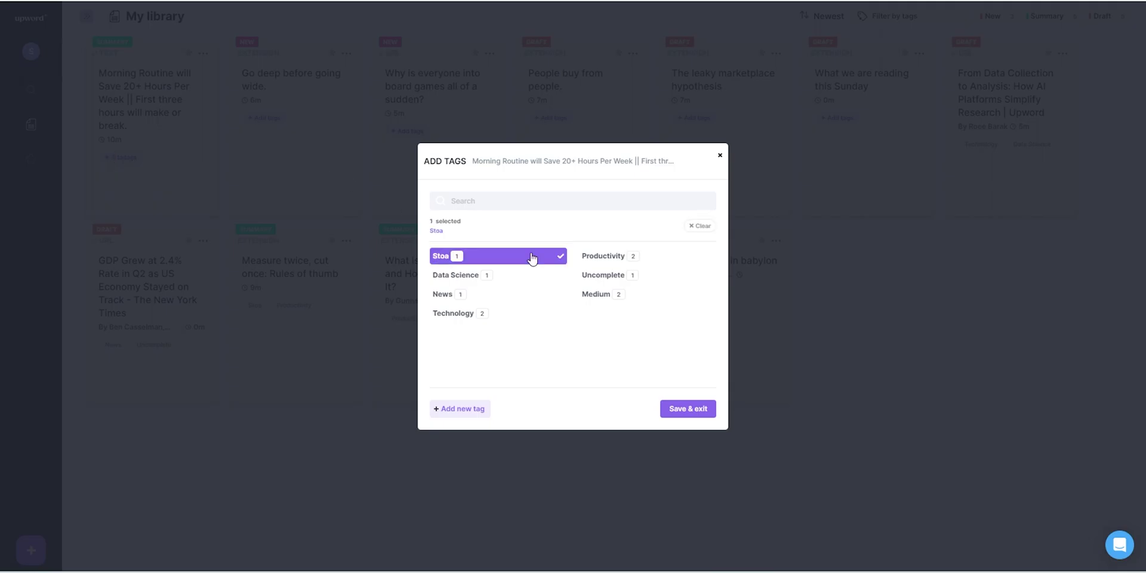
{"action": "left_click", "coordinate": [604, 258]}
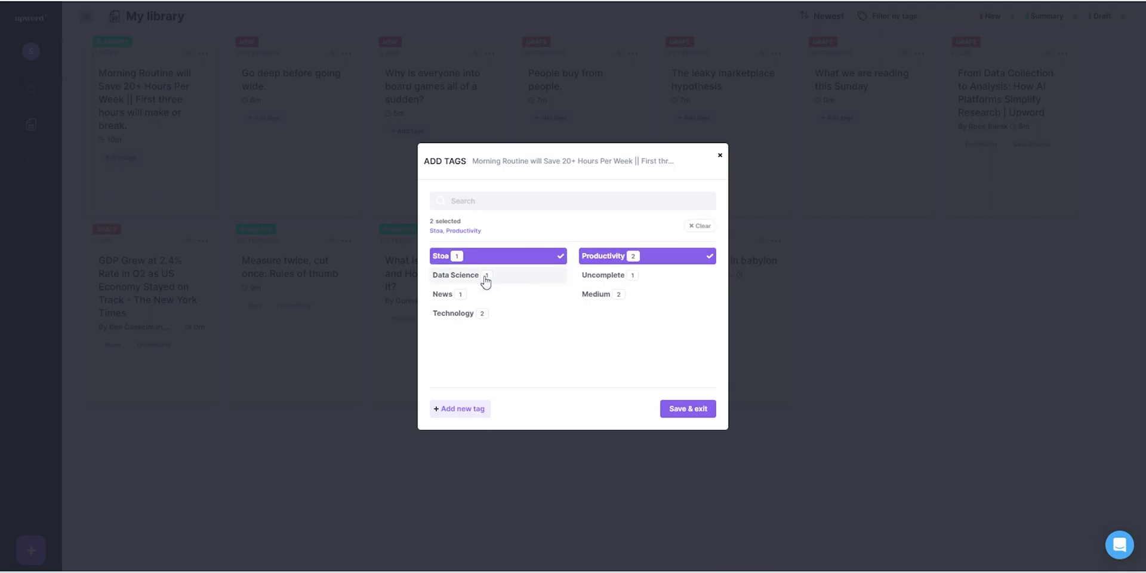
{"action": "left_click", "coordinate": [455, 314]}
{"action": "left_click", "coordinate": [616, 299]}
{"action": "left_click", "coordinate": [505, 260]}
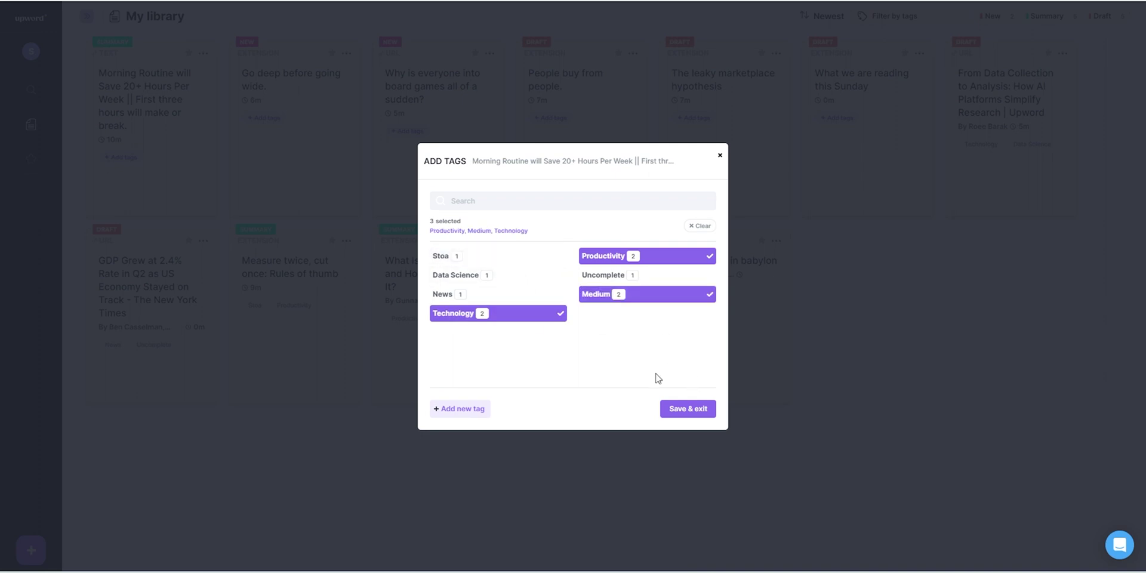
{"action": "left_click", "coordinate": [686, 409]}
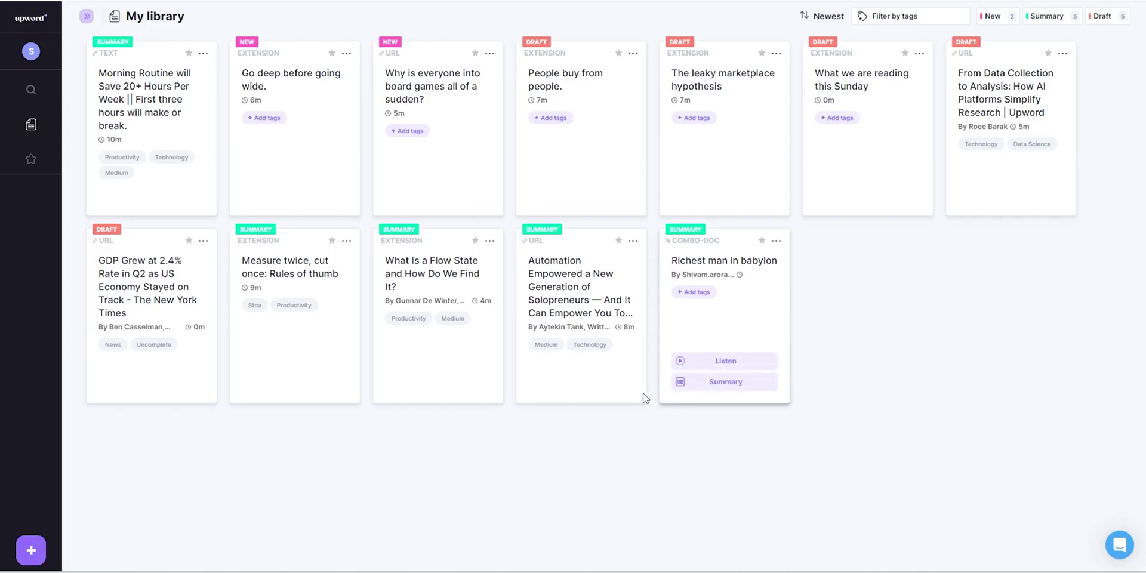
- Tag the Go deep before going wide card with Productivity and Data Science and save
{"action": "left_click", "coordinate": [263, 117]}
{"action": "left_click", "coordinate": [460, 274]}
{"action": "left_click", "coordinate": [609, 256]}
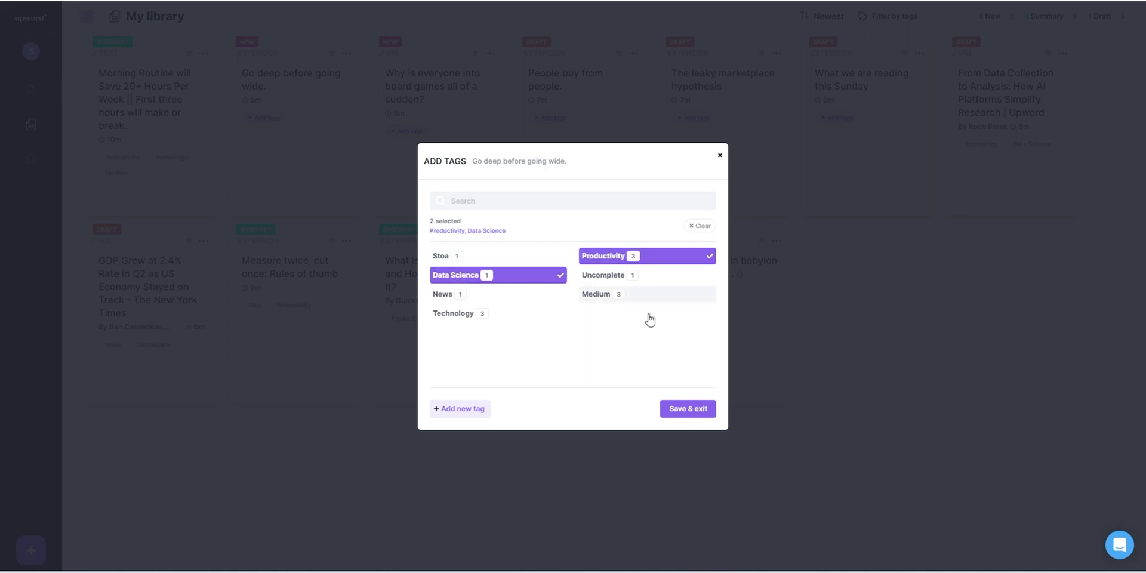
{"action": "left_click", "coordinate": [687, 408]}
- Try filtering the library by Stoa and Productivity tags, then search for 'Morning'
{"action": "left_click", "coordinate": [882, 18]}
{"action": "left_click", "coordinate": [876, 76]}
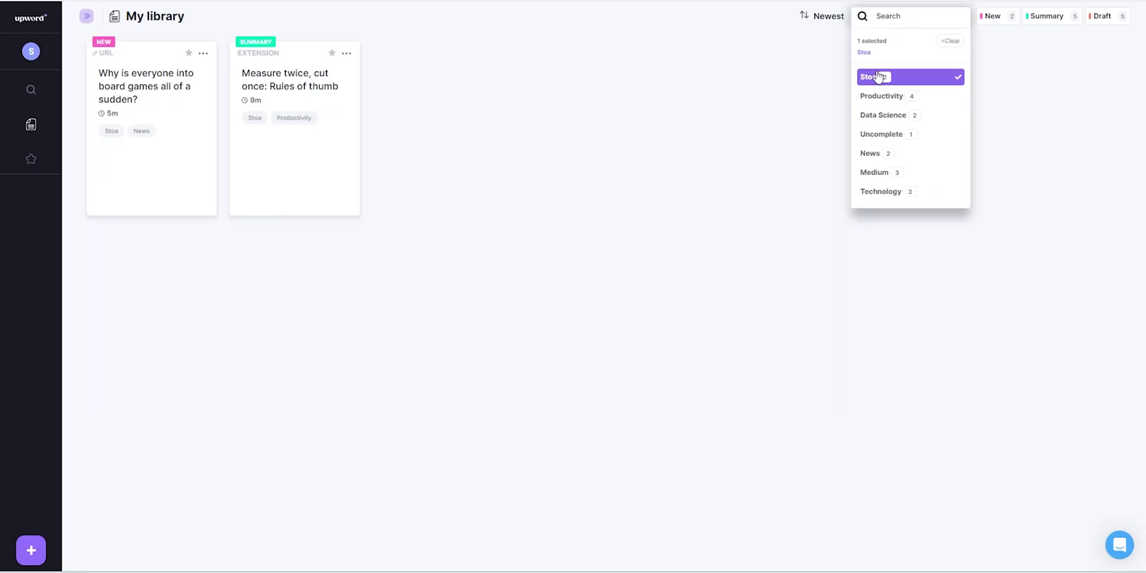
{"action": "left_click", "coordinate": [890, 99]}
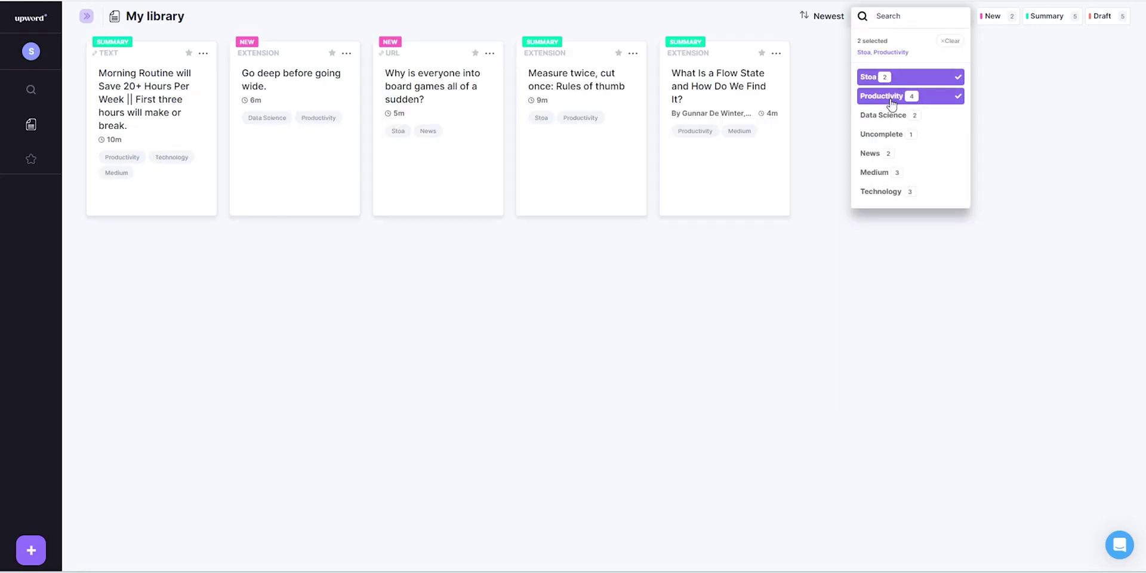
{"action": "left_click", "coordinate": [891, 99]}
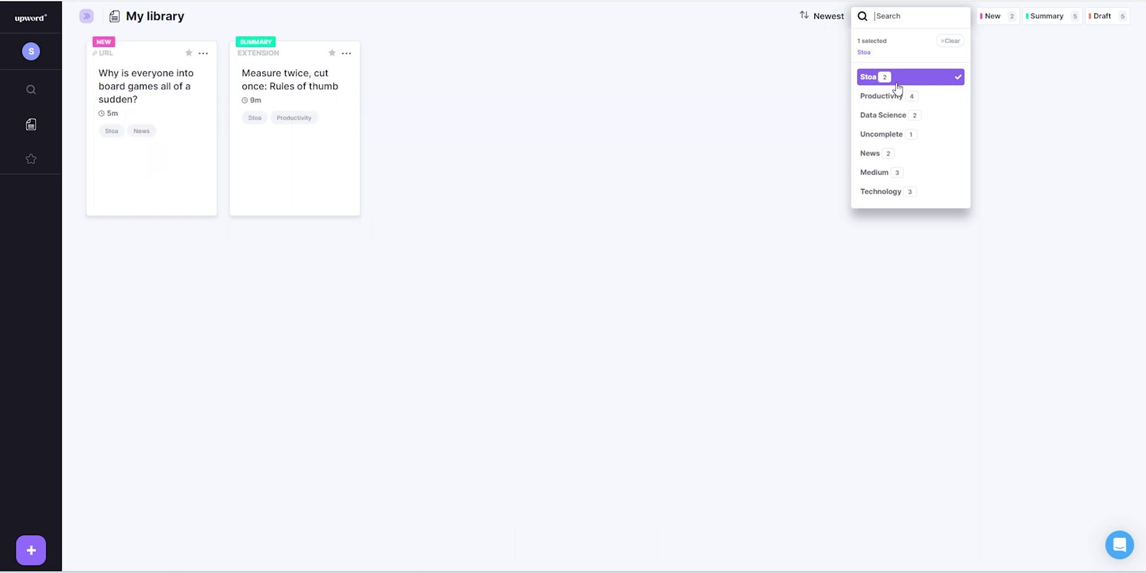
{"action": "left_click", "coordinate": [876, 77]}
{"action": "left_click", "coordinate": [22, 91]}
{"action": "type", "text": "Morning"}
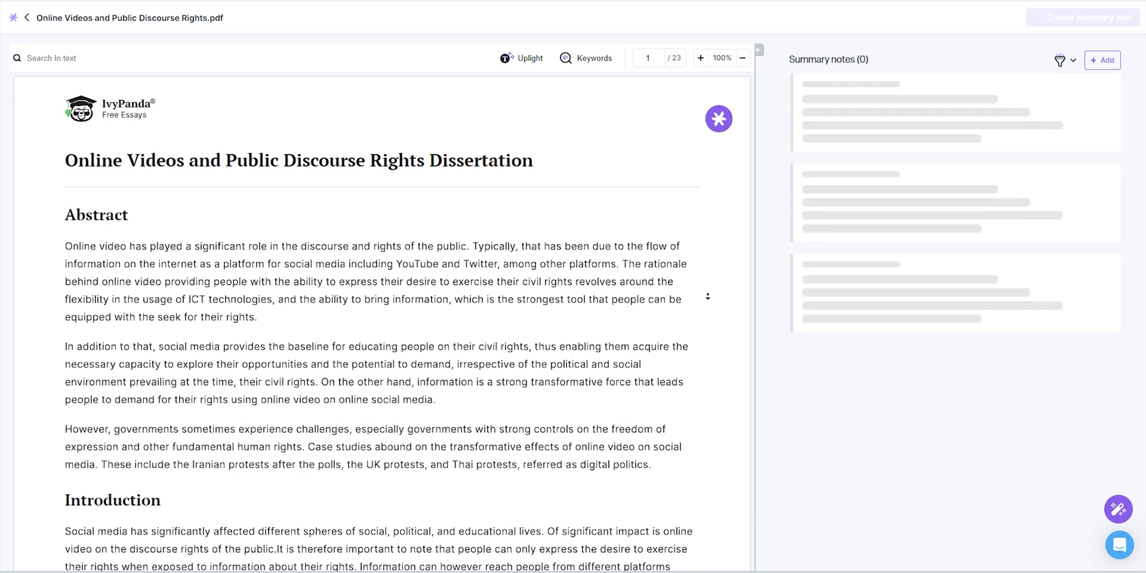
- Scroll through the dissertation PDF while AI notes on the Iranian, Thai and British protests generate
{"action": "scroll", "coordinate": [707, 296], "scroll_direction": "down", "scroll_amount": 10}
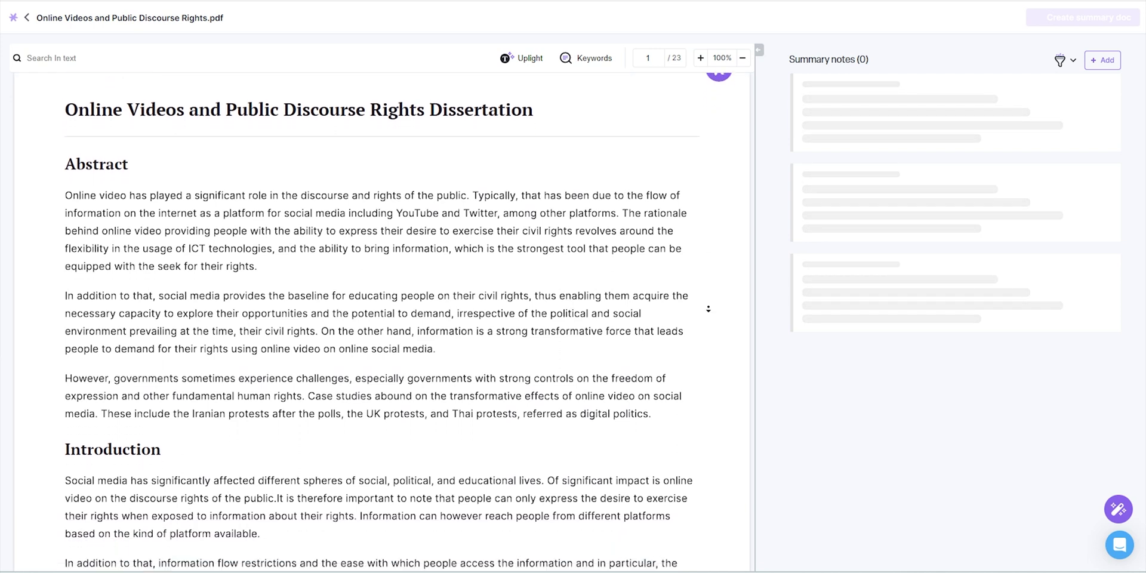
{"action": "scroll", "coordinate": [707, 321], "scroll_direction": "down", "scroll_amount": 15}
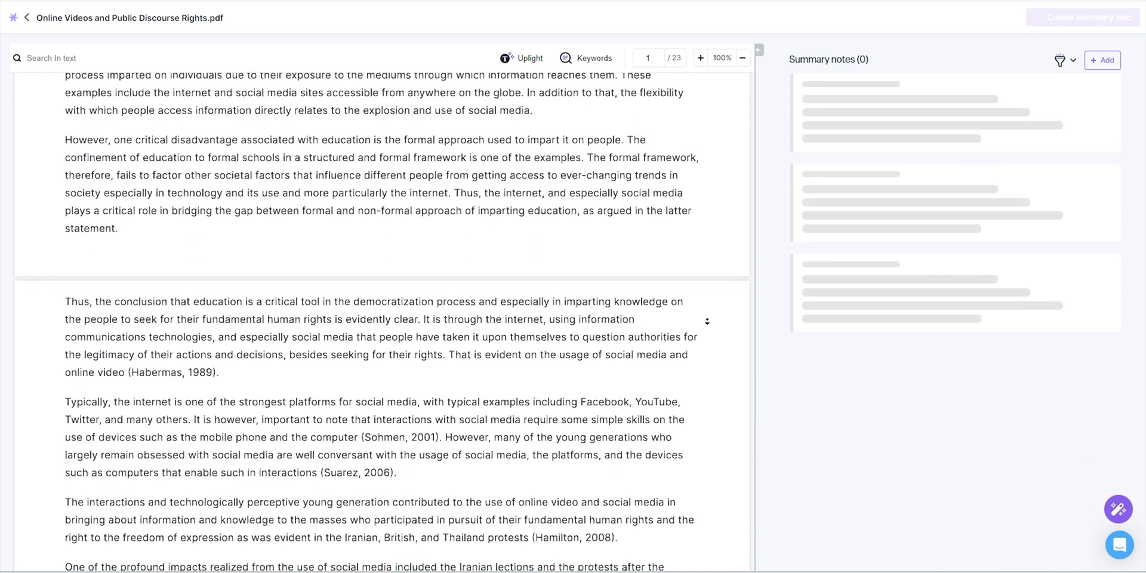
{"action": "scroll", "coordinate": [707, 321], "scroll_direction": "down", "scroll_amount": 12}
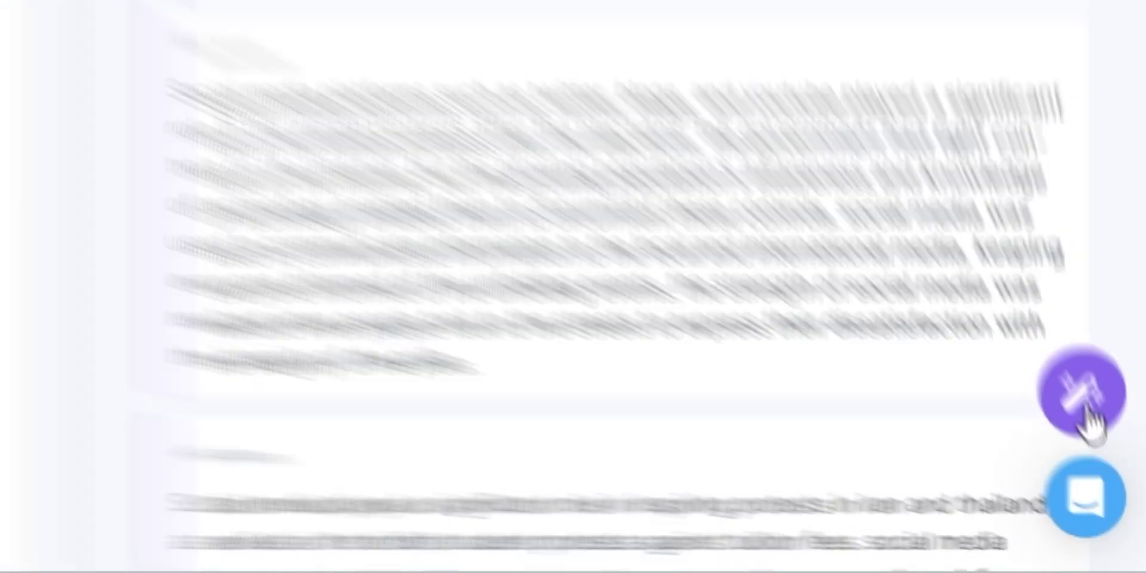
- Ask Upword's AI chat for an under-50-word PDF summary, add the reply as a comment, and close the chat
{"action": "left_click", "coordinate": [1081, 406]}
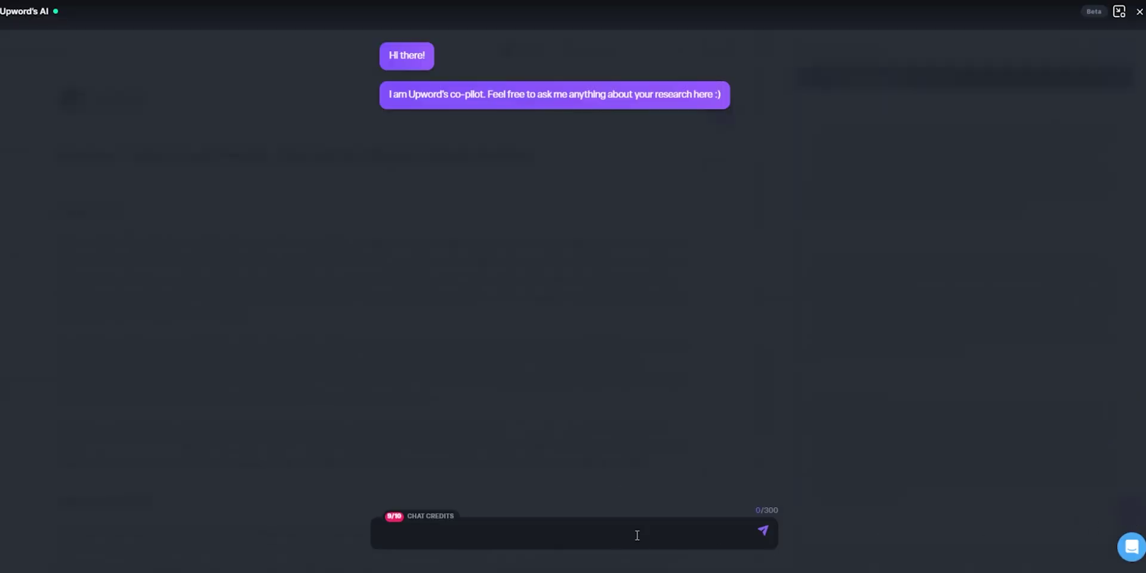
{"action": "key", "text": "Return"}
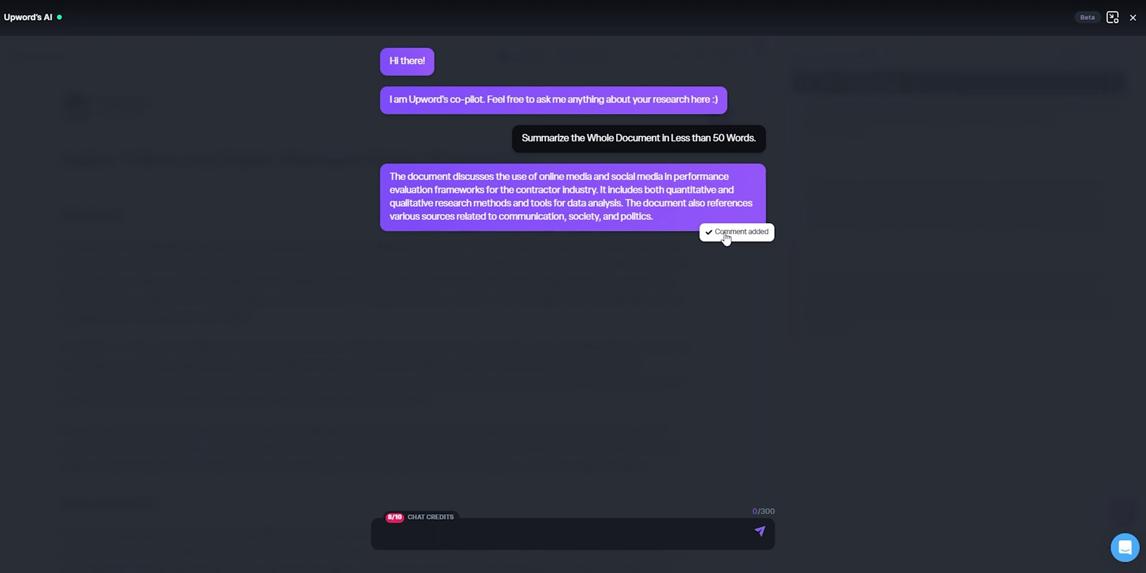
{"action": "left_click", "coordinate": [1133, 18]}
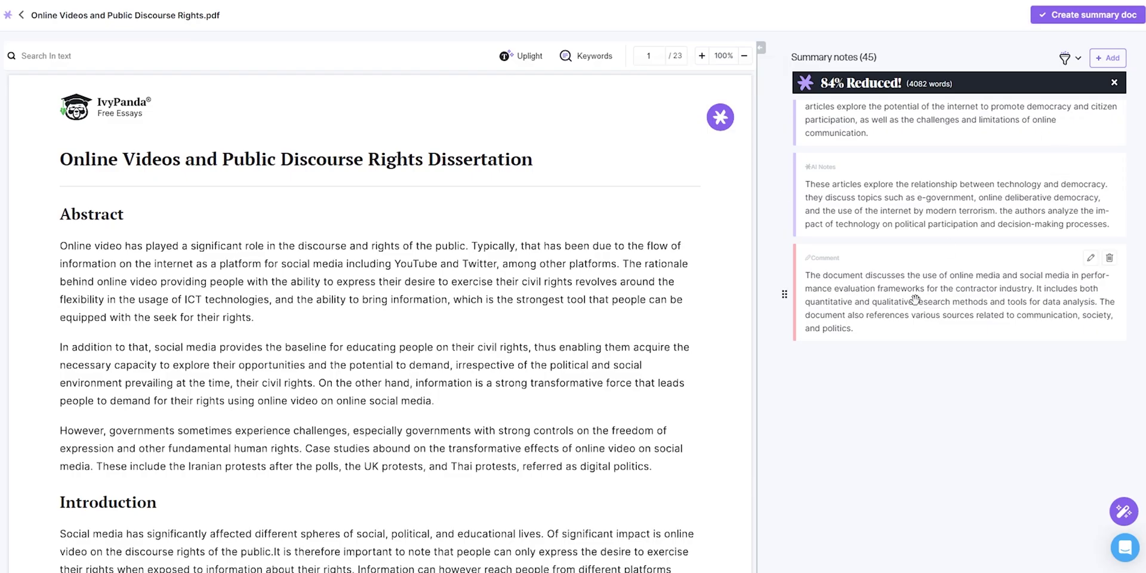
- Move the AI comment to the top of Summary notes, then save the Stoa article to My library
{"action": "scroll", "coordinate": [865, 305], "scroll_direction": "up", "scroll_amount": 1}
{"action": "left_click_drag", "start_coordinate": [792, 339], "coordinate": [792, 83]}
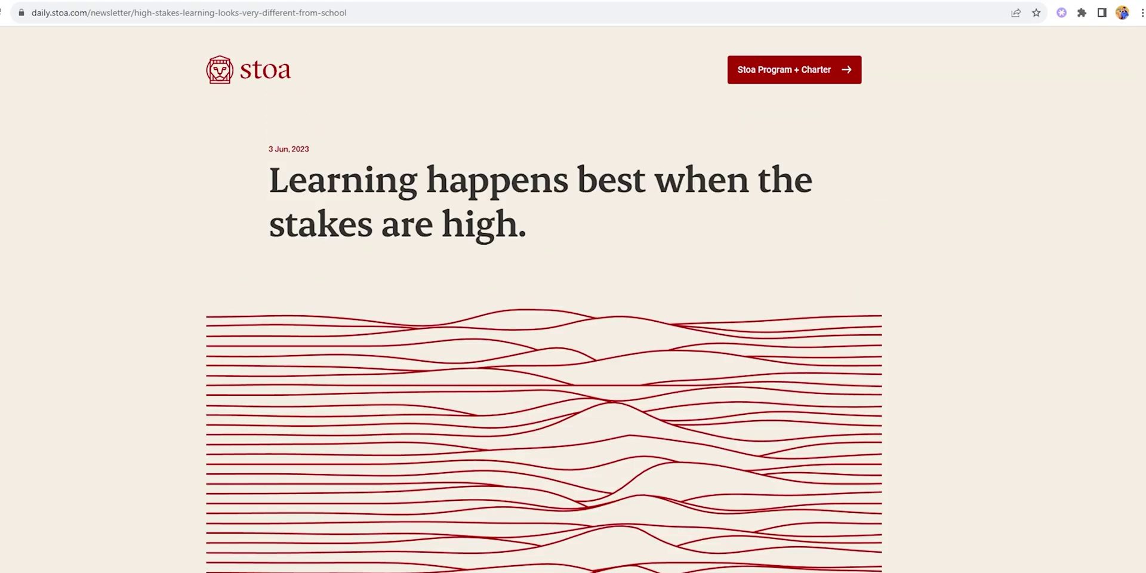
{"action": "left_click", "coordinate": [1061, 13]}
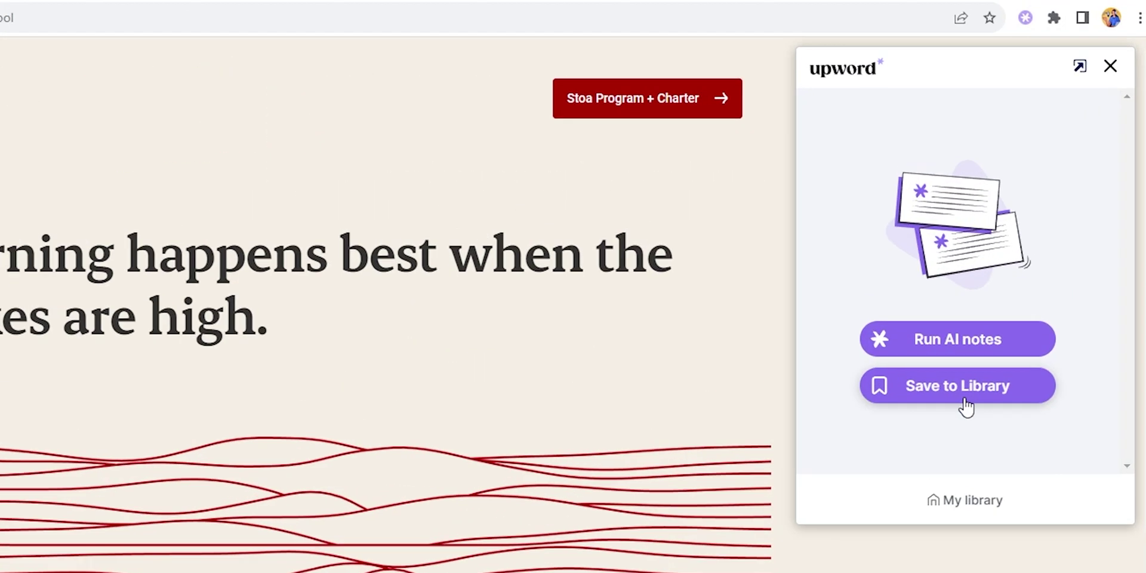
{"action": "left_click", "coordinate": [966, 394]}
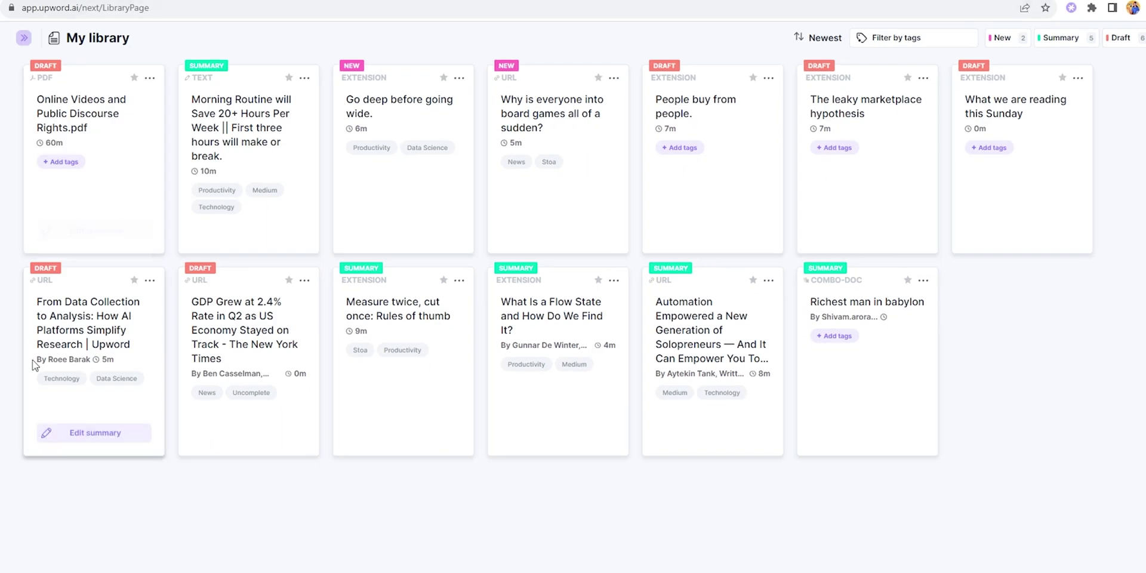
- Refresh My library so the 'Learning happens best when the stakes are high' card appears
{"action": "key", "text": "F5"}
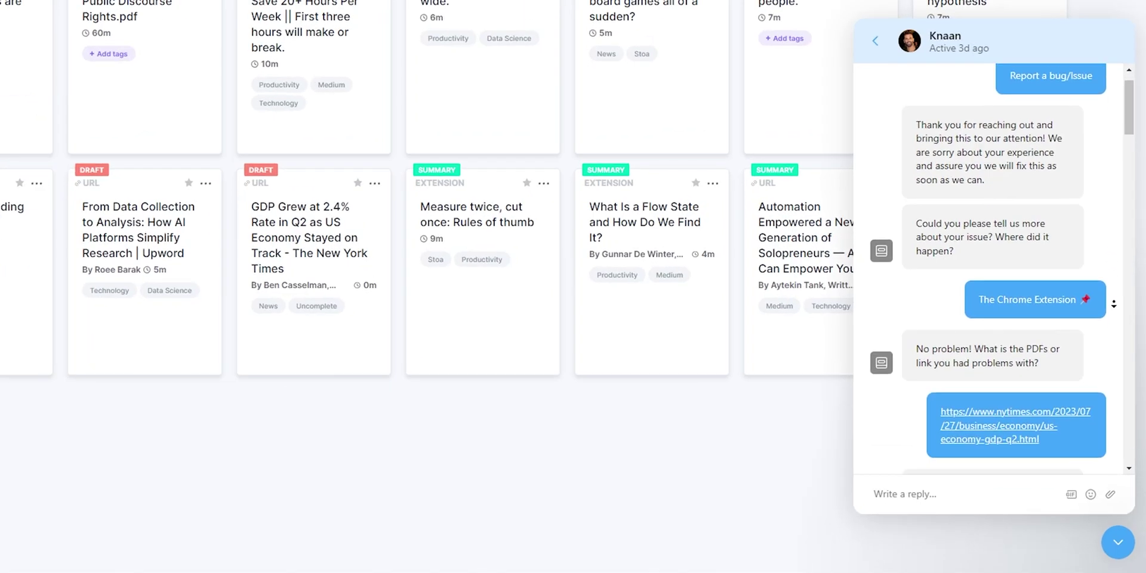
{"action": "scroll", "coordinate": [1113, 303], "scroll_direction": "down", "scroll_amount": 3}
- Scroll down through the support chat conversation about the Chrome extension bug
{"action": "scroll", "coordinate": [1113, 304], "scroll_direction": "down", "scroll_amount": 4}
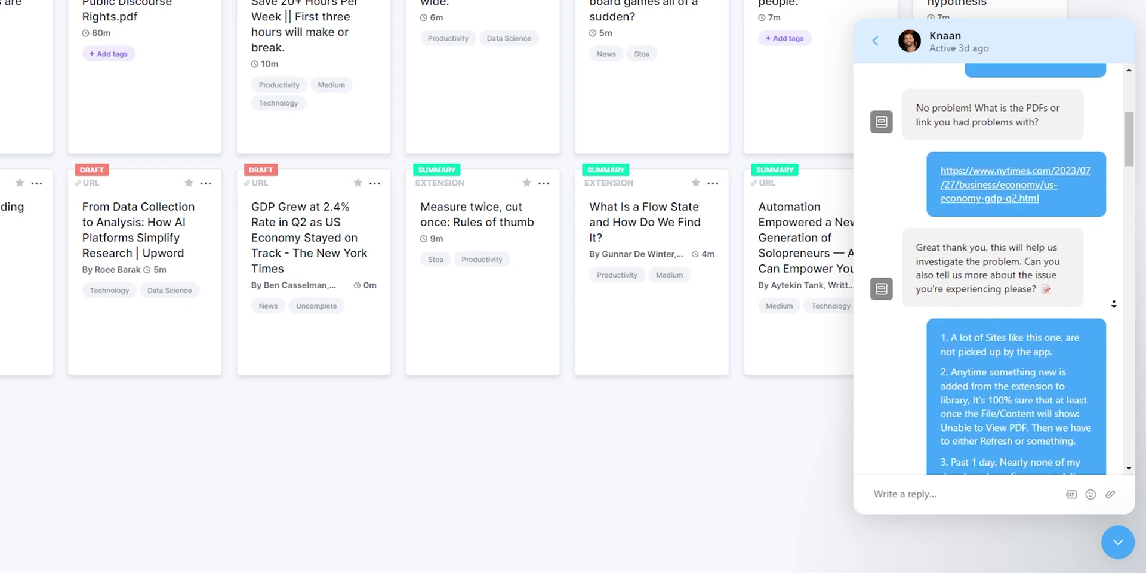
{"action": "scroll", "coordinate": [1113, 303], "scroll_direction": "down", "scroll_amount": 8}
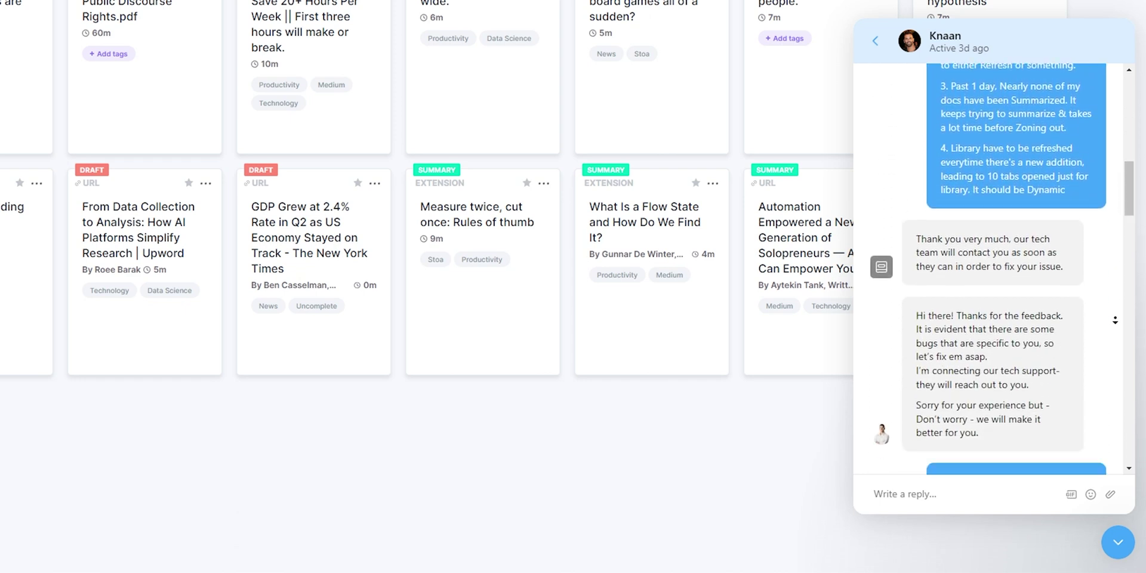
{"action": "scroll", "coordinate": [1115, 321], "scroll_direction": "down", "scroll_amount": 10}
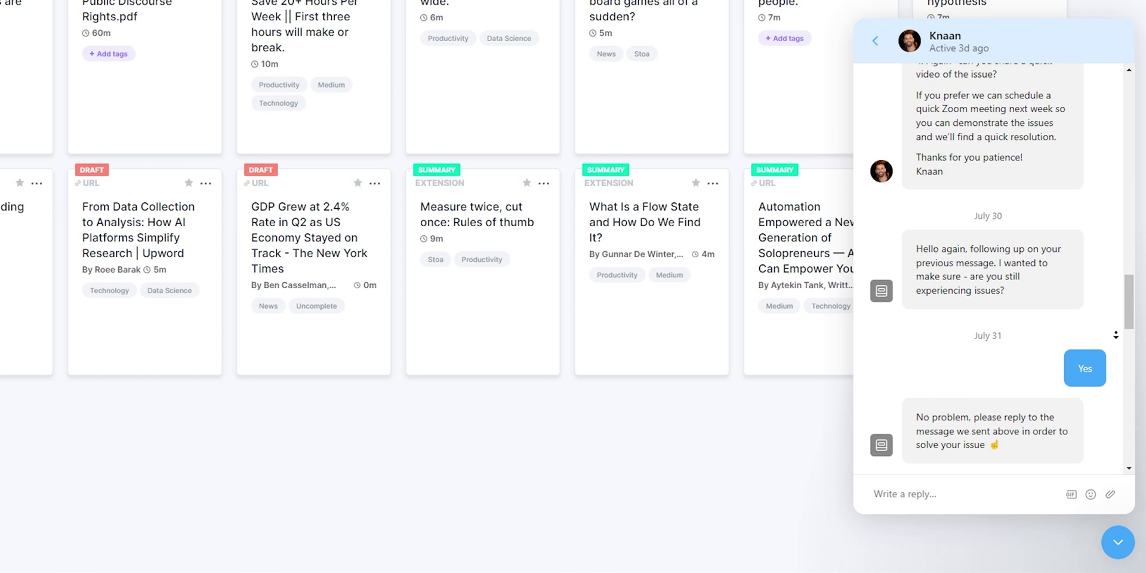
{"action": "scroll", "coordinate": [1114, 335], "scroll_direction": "down", "scroll_amount": 8}
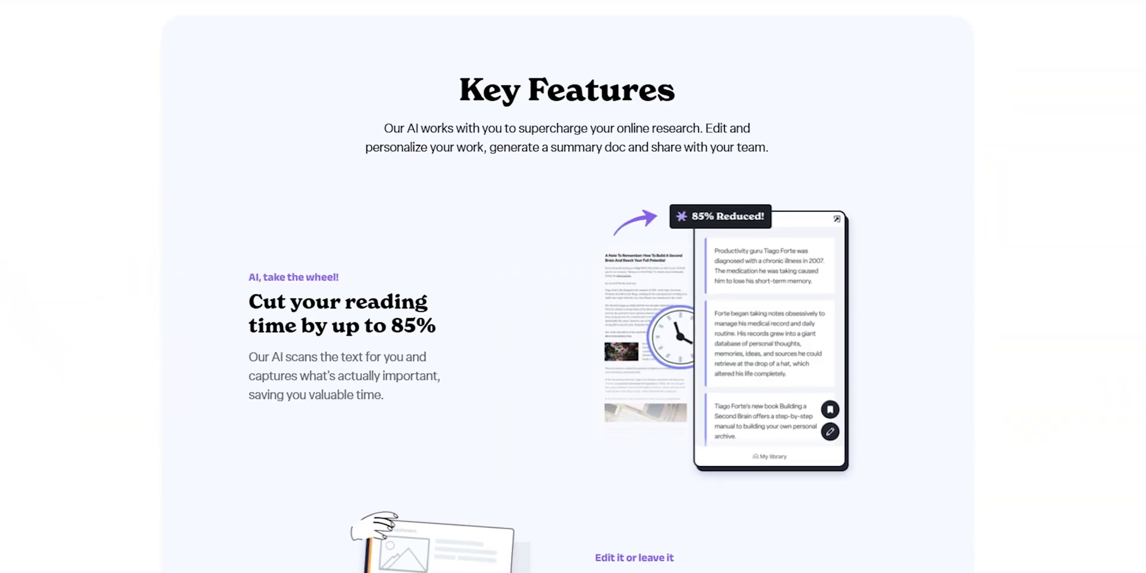
- Scroll the Key Features section down to the yearly plan pricing at $12.50 per month
{"action": "scroll", "coordinate": [549, 313], "scroll_direction": "down", "scroll_amount": 2}
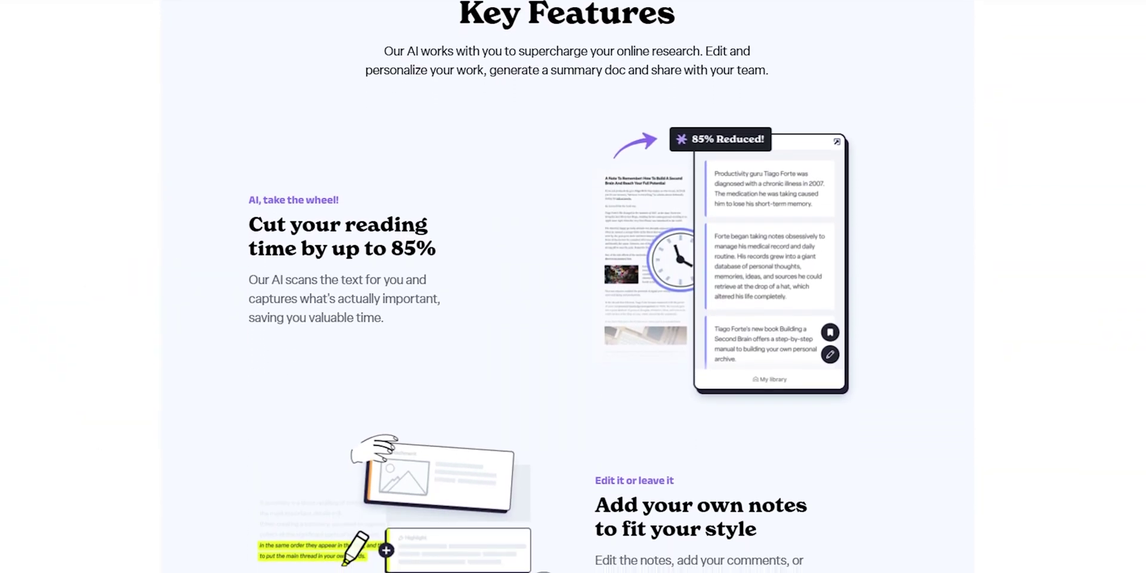
{"action": "scroll", "coordinate": [549, 314], "scroll_direction": "down", "scroll_amount": 3}
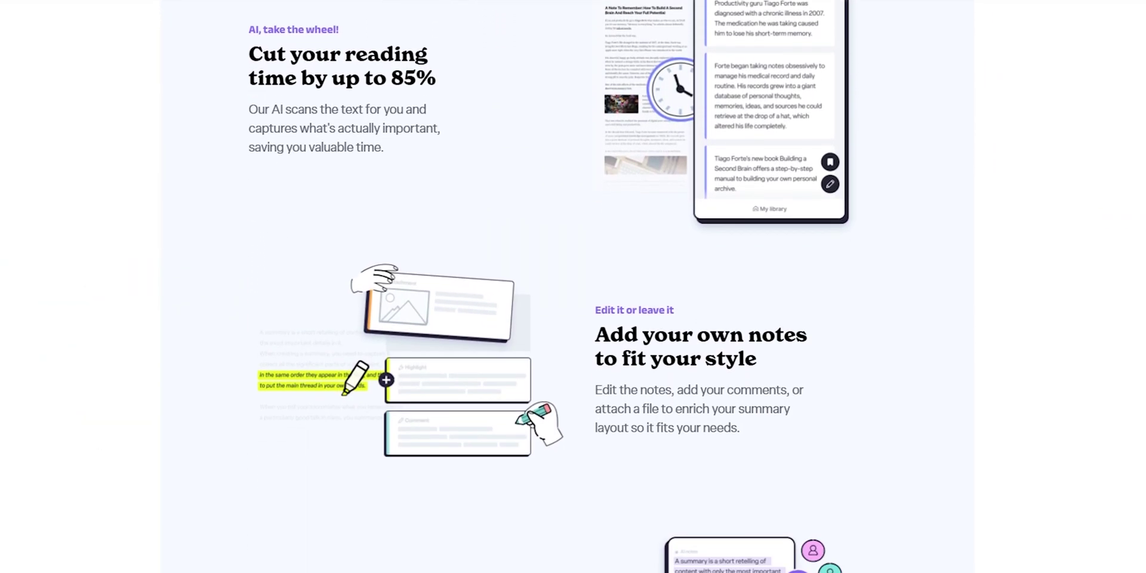
{"action": "scroll", "coordinate": [549, 314], "scroll_direction": "down", "scroll_amount": 3}
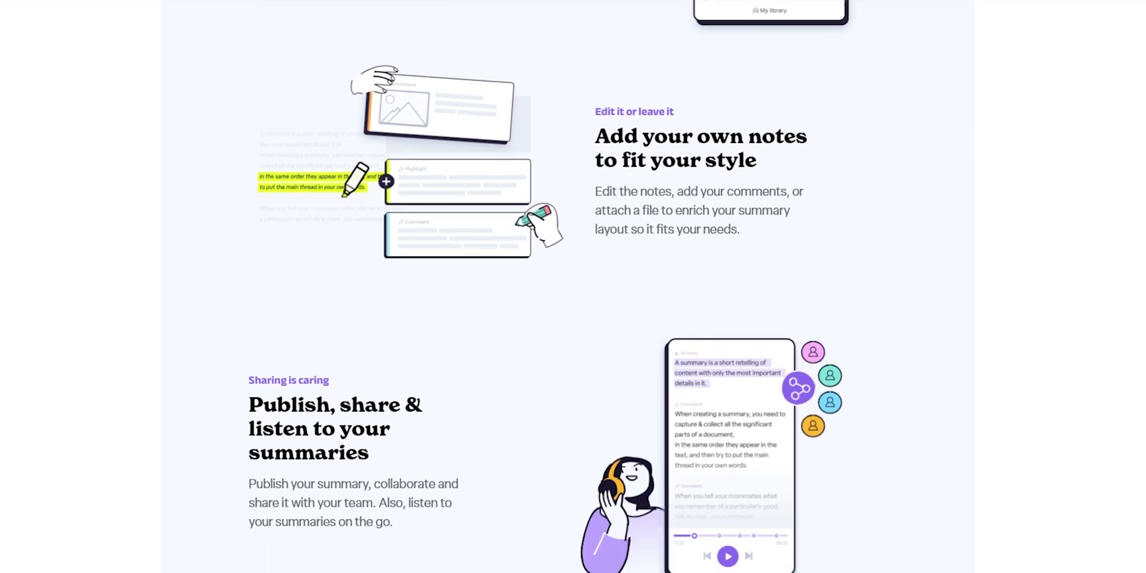